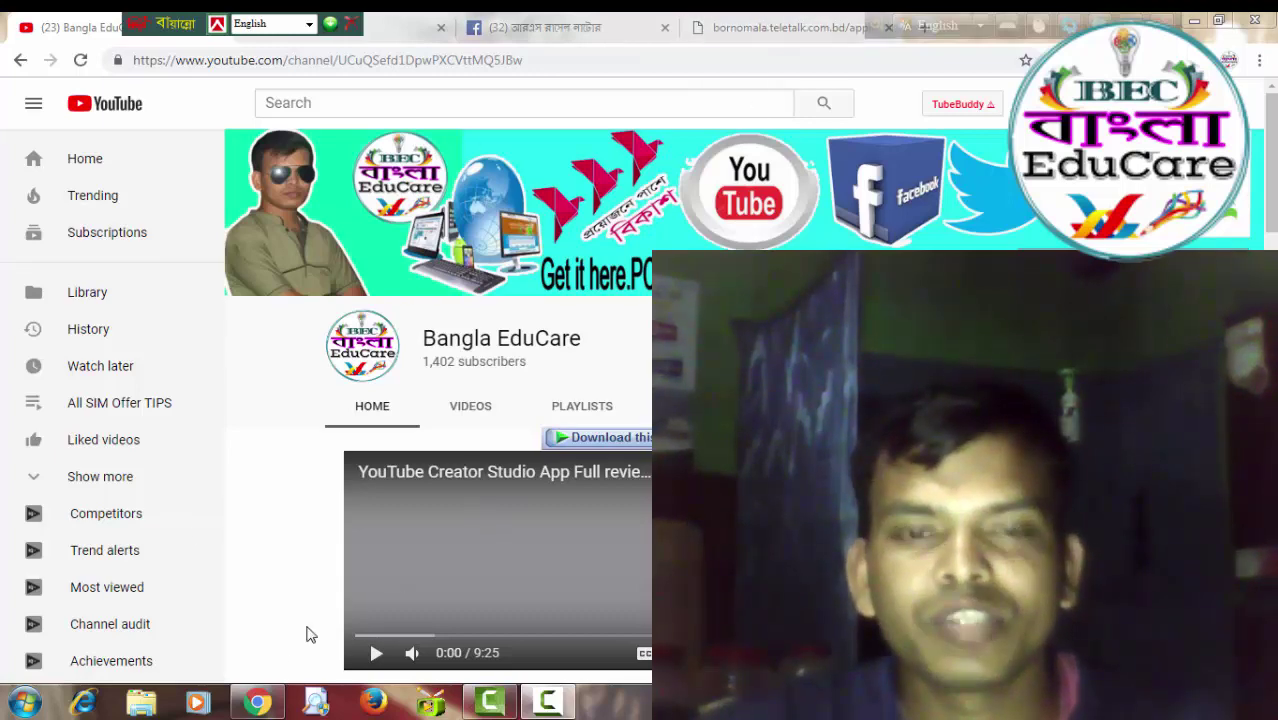
Switch to the bornomala.teletalk.com.bd tab to show the Bornomala SIM application form.
click(779, 30)
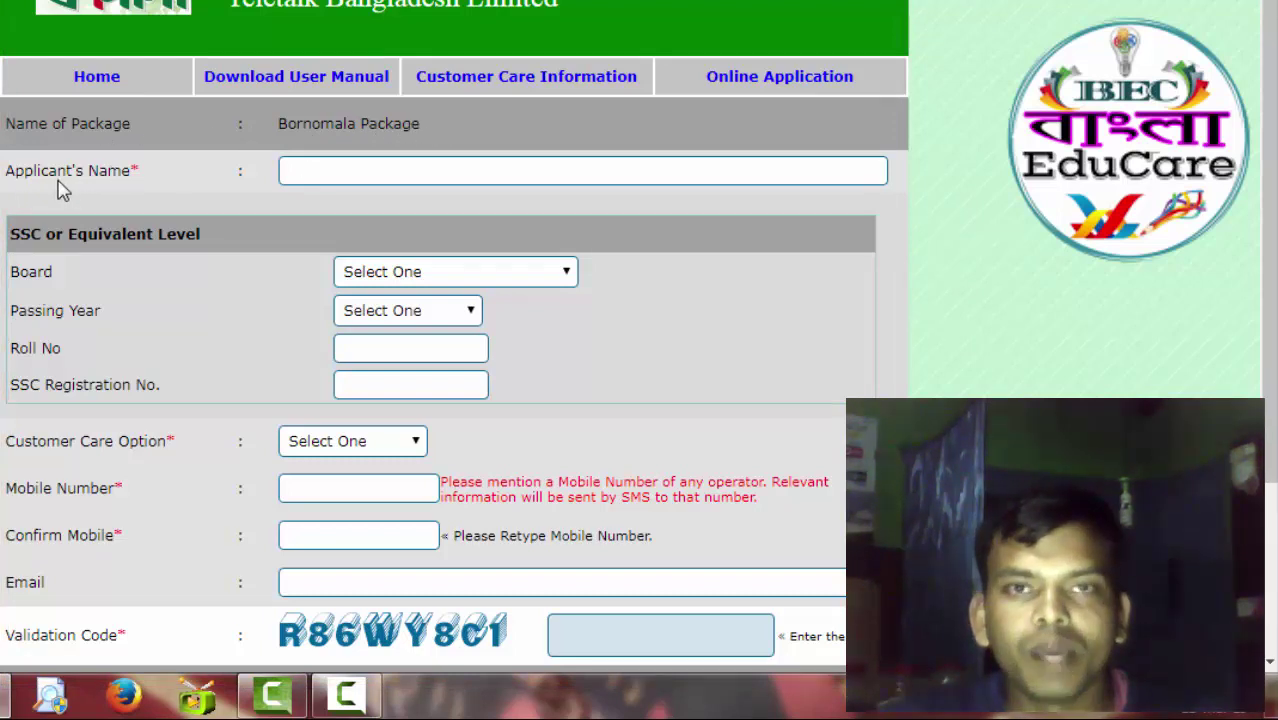
Enter the applicant's full name in the Applicant's Name field.
click(312, 170)
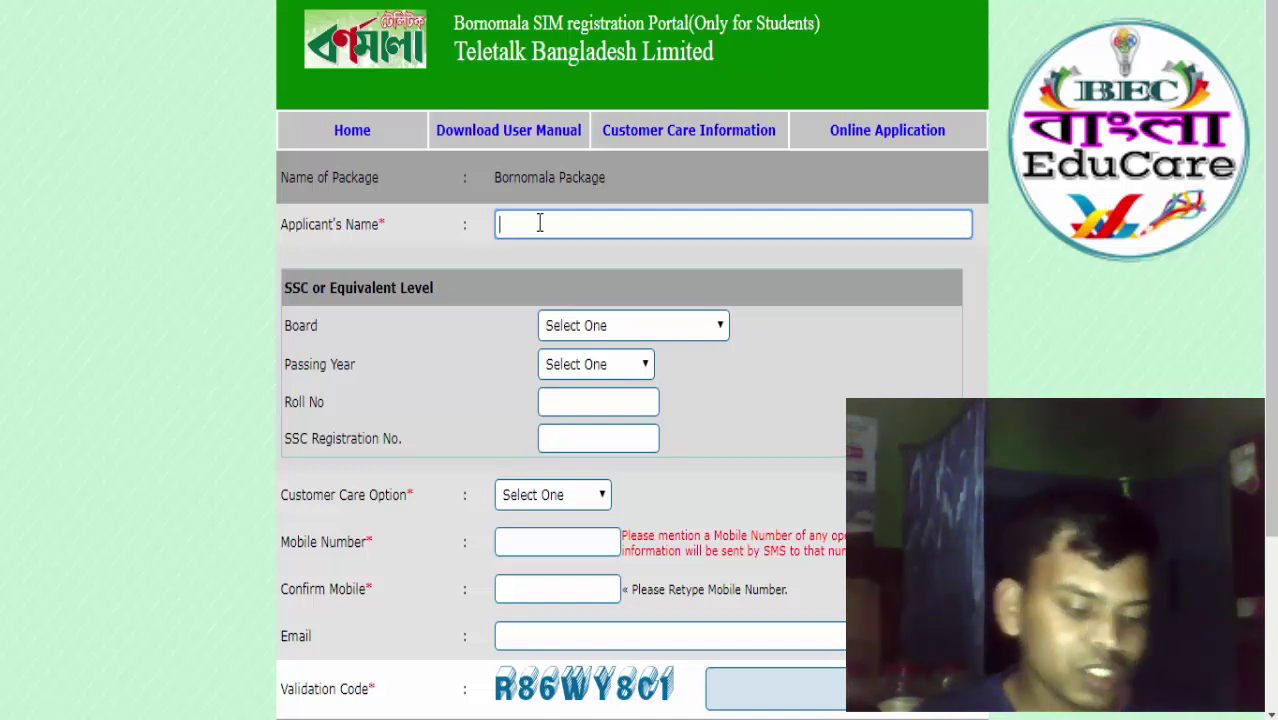
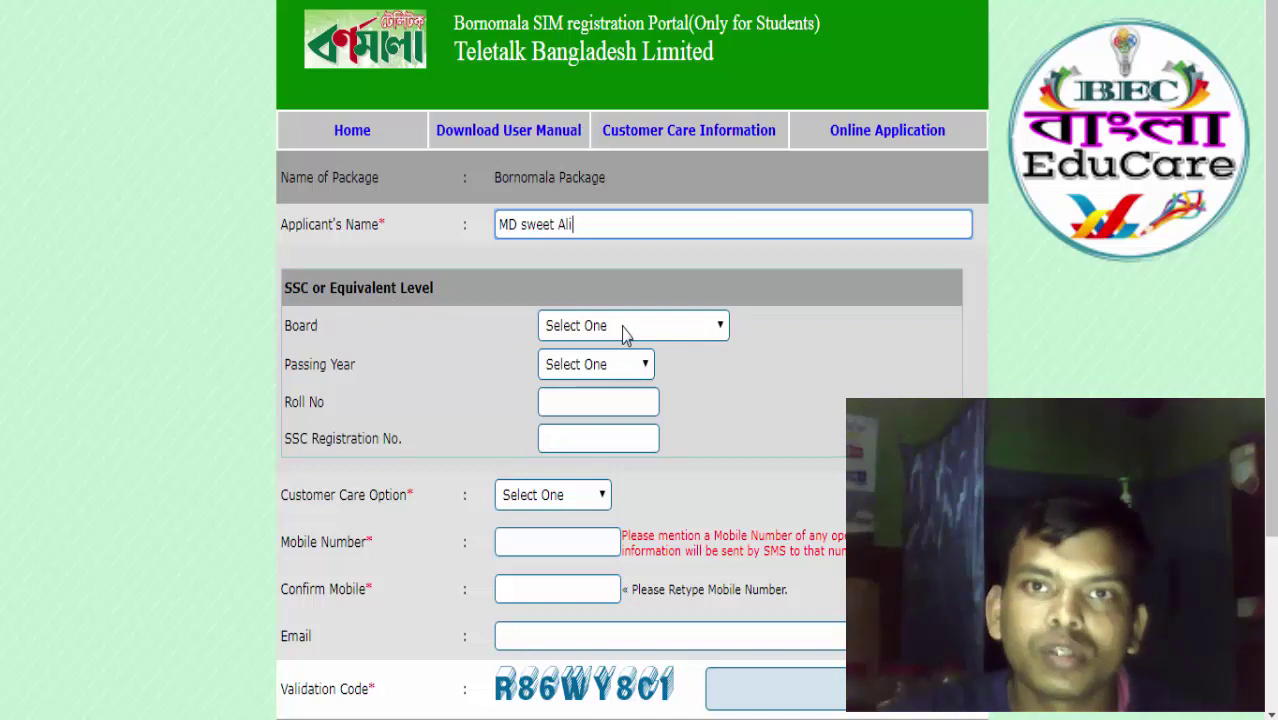
click(650, 333)
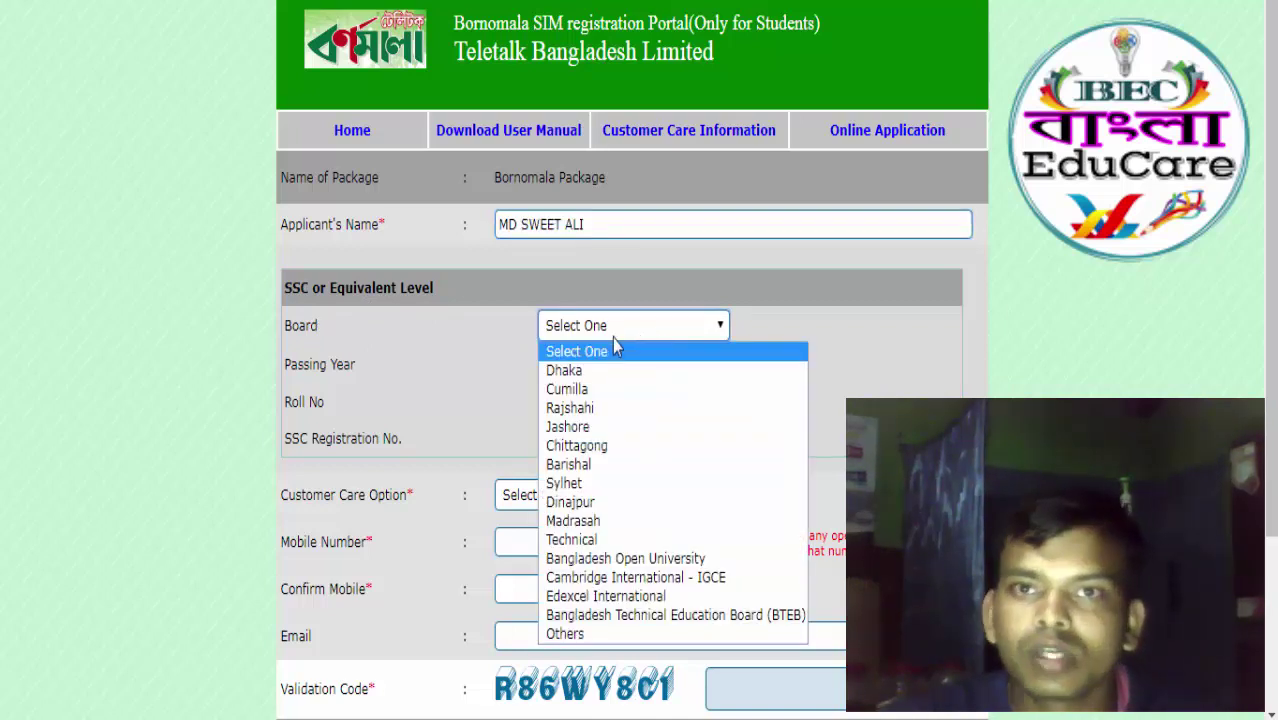
Choose board Rajshahi and passing year 2018, then enter the SSC roll and registration numbers.
click(597, 409)
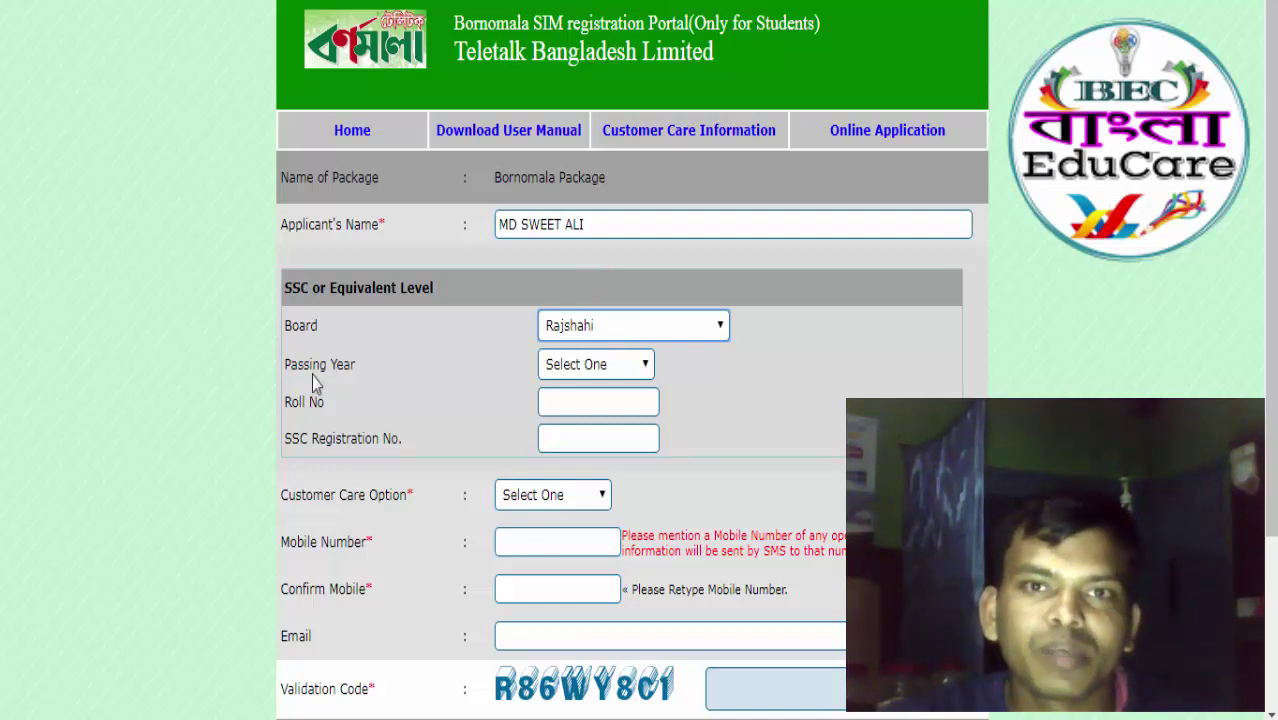
click(600, 368)
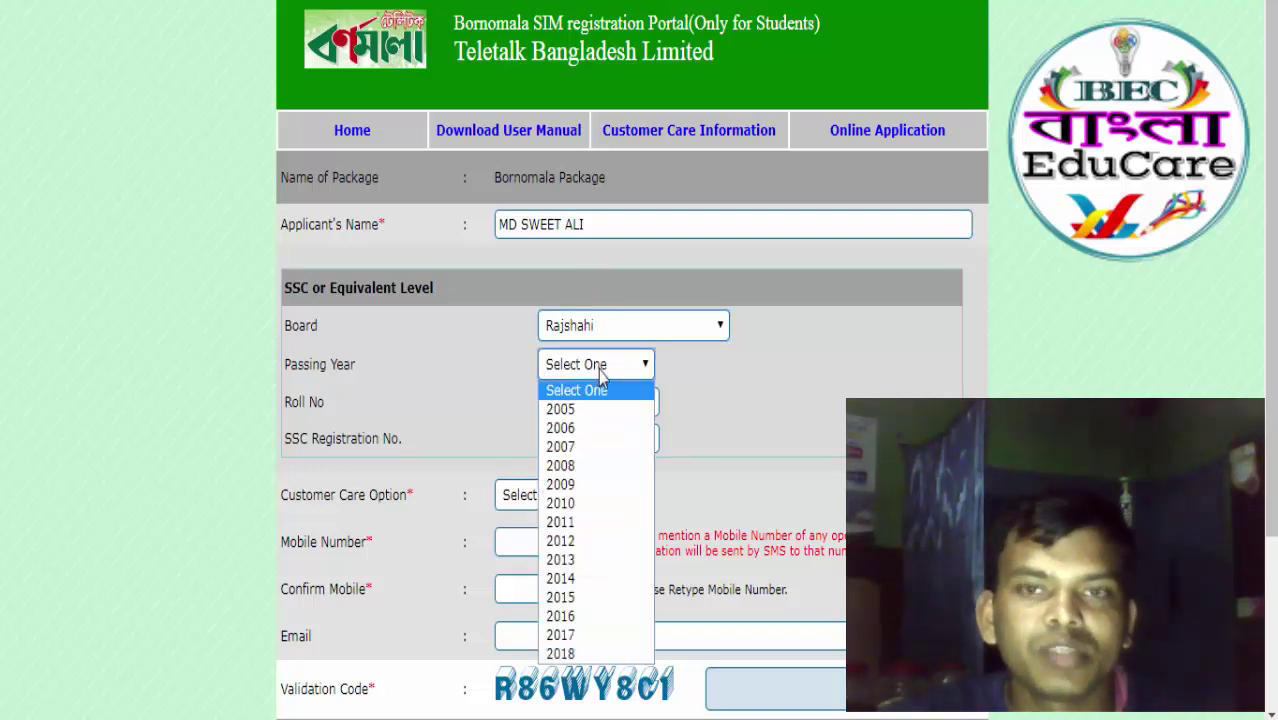
click(575, 653)
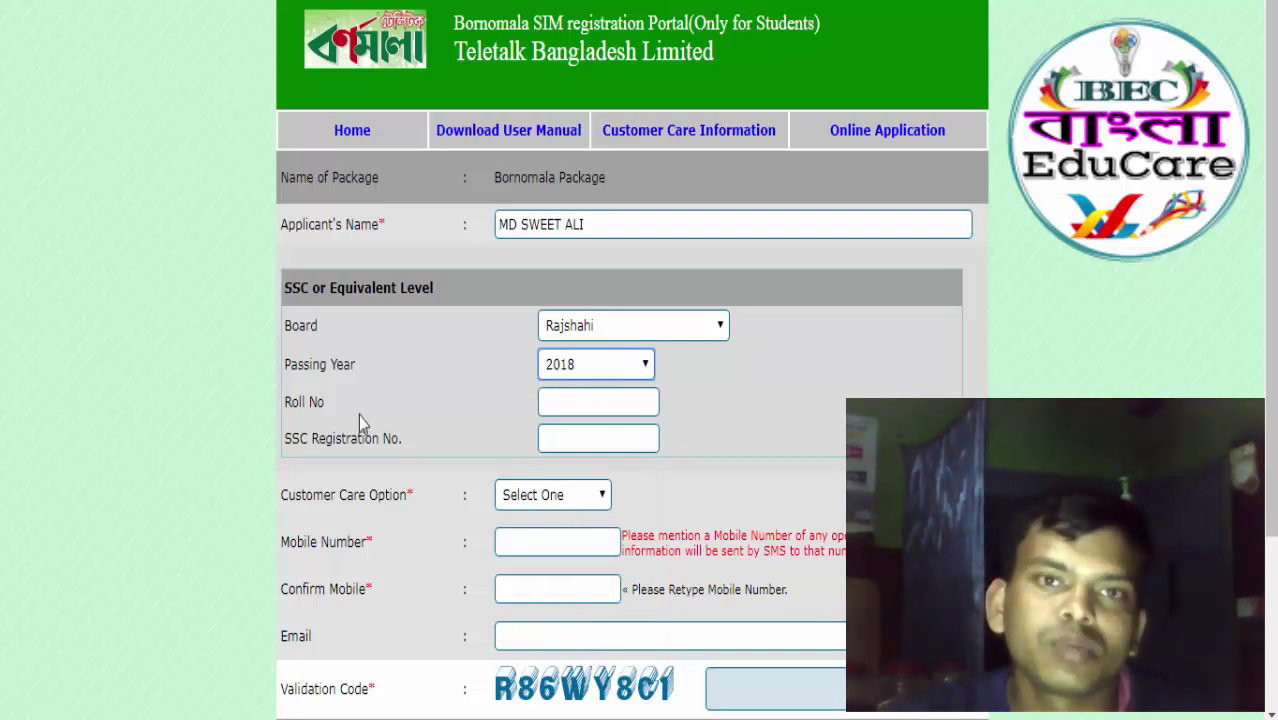
click(570, 402)
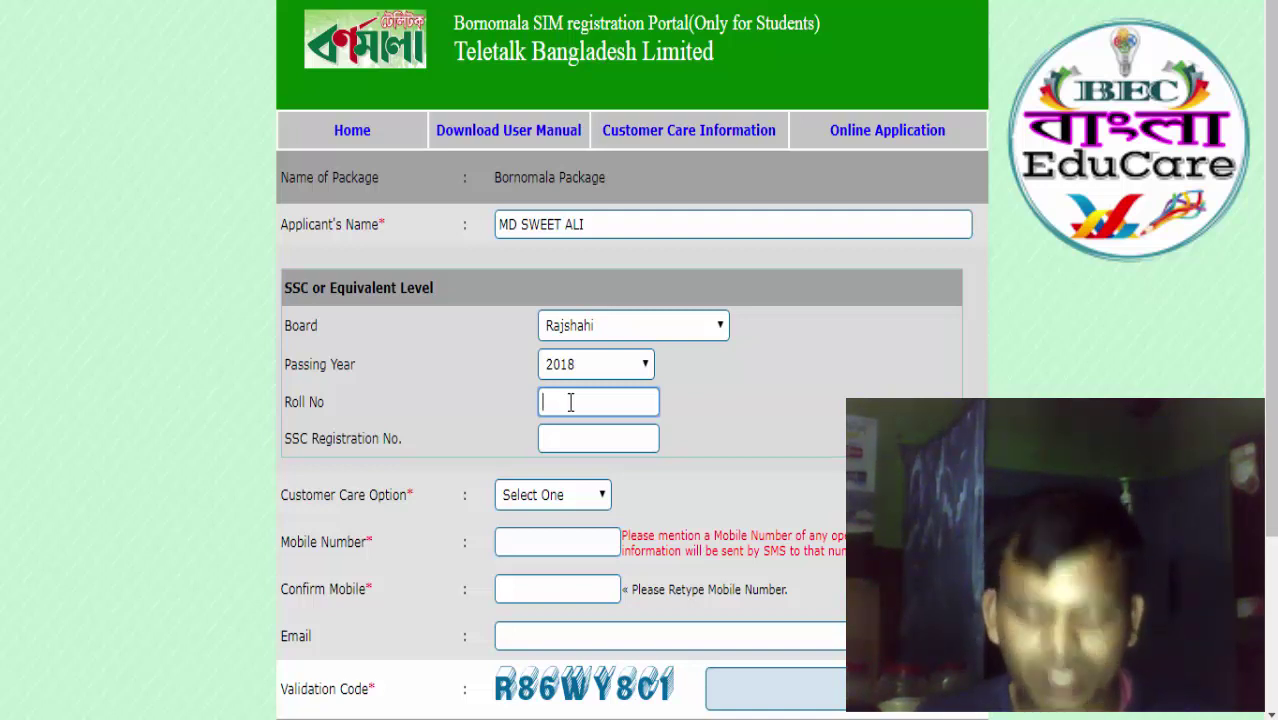
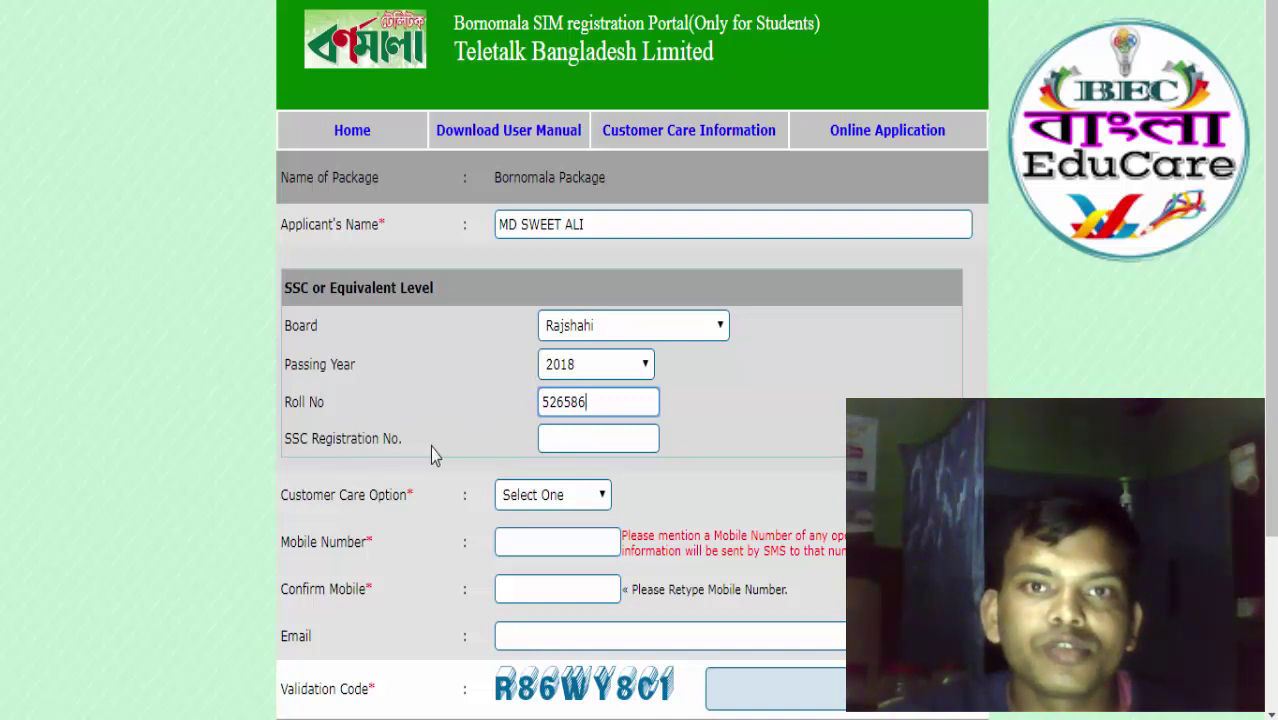
click(582, 438)
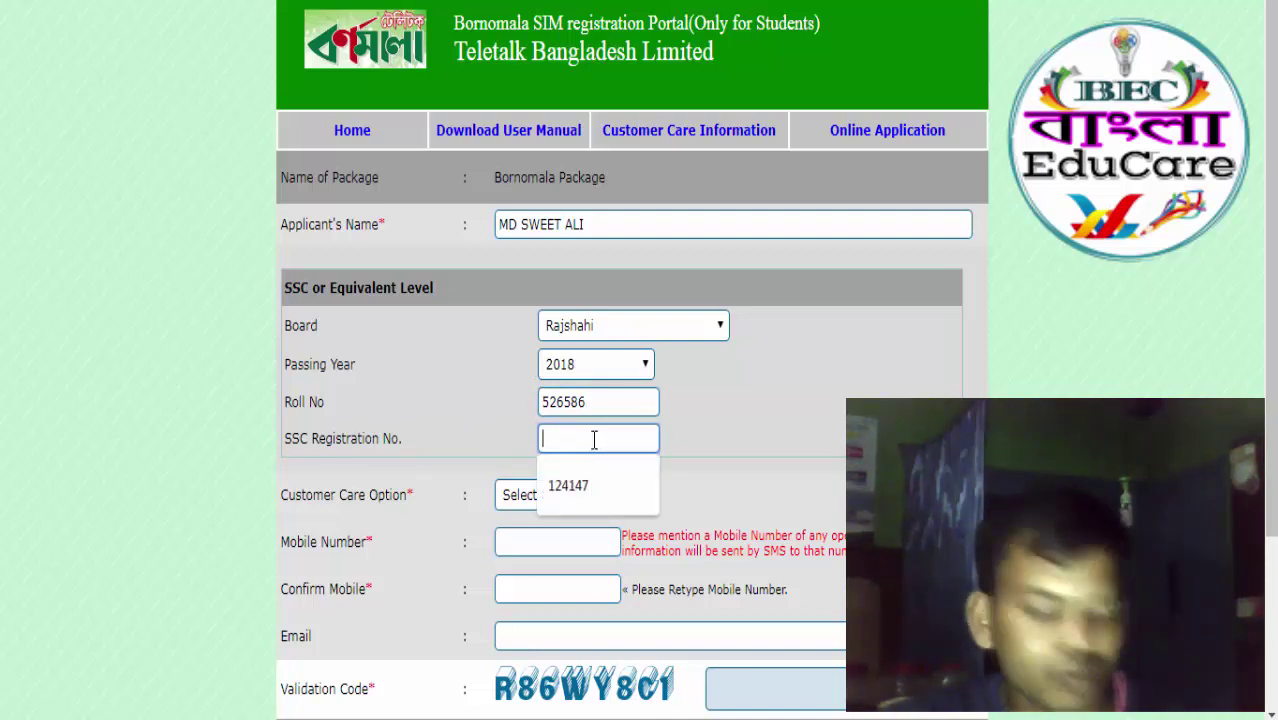
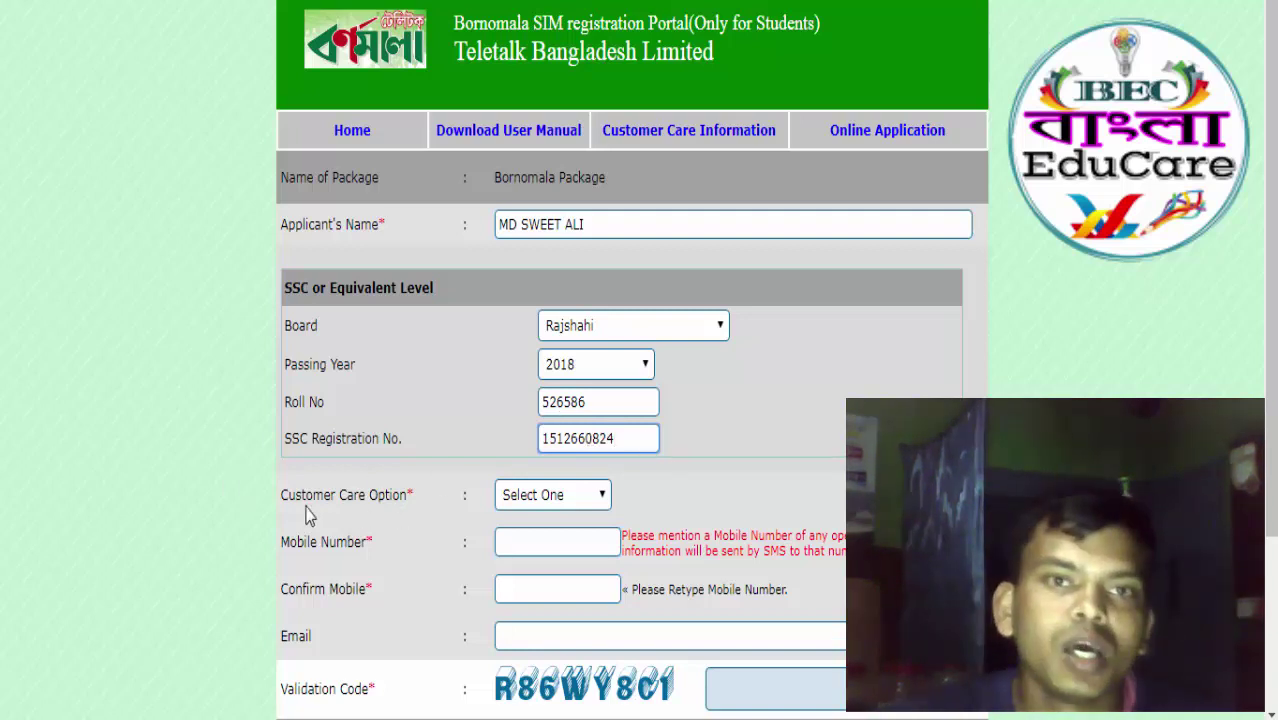
scroll(570, 505, down, 1)
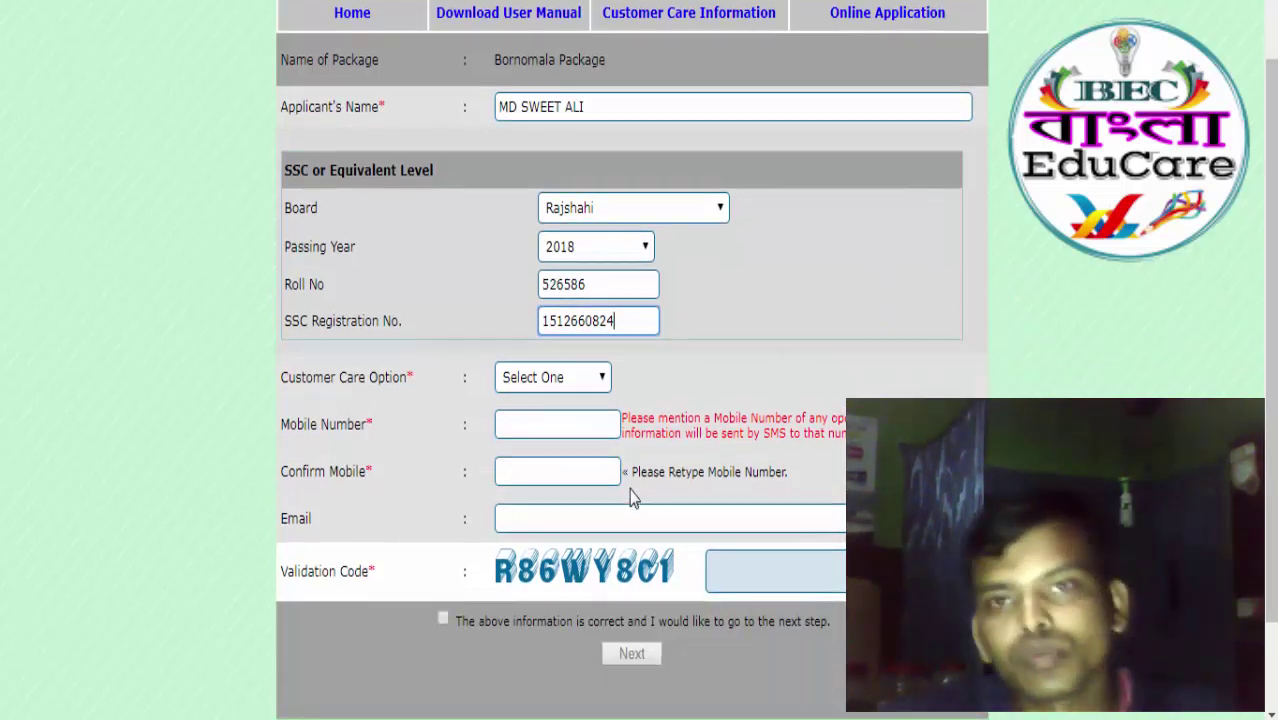
Select Natore Point as the customer care centre.
click(598, 380)
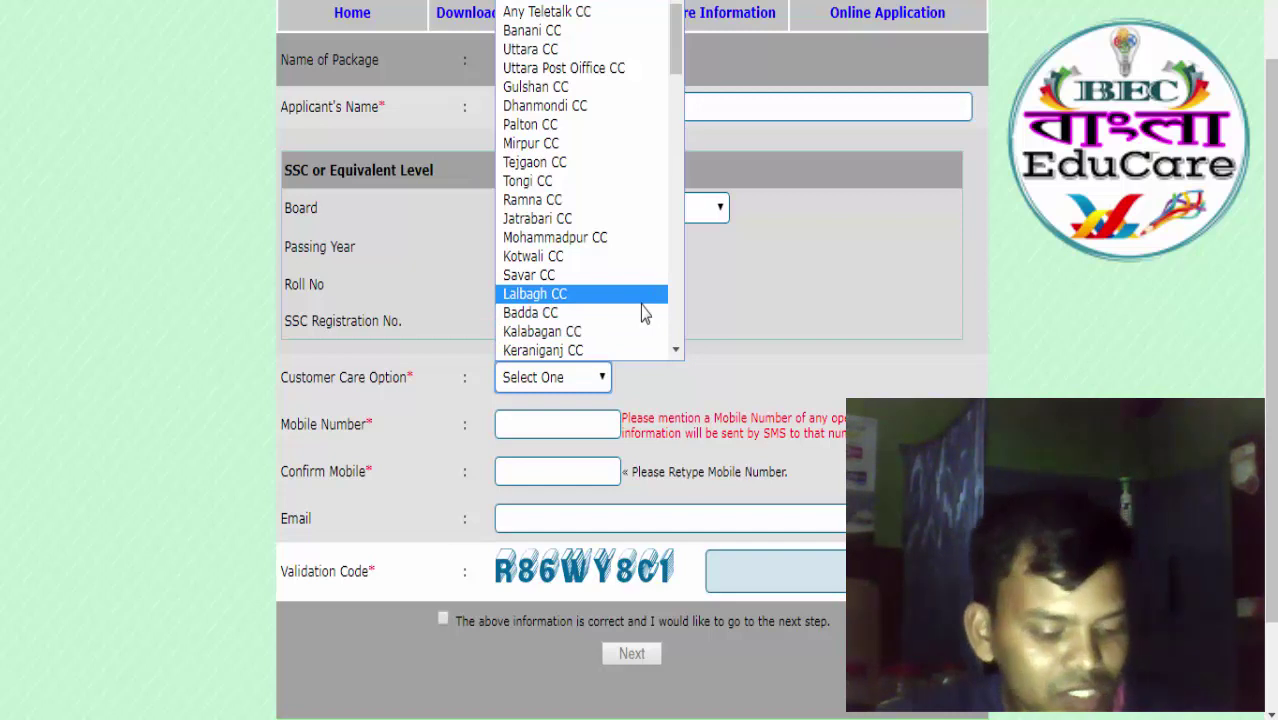
key(n)
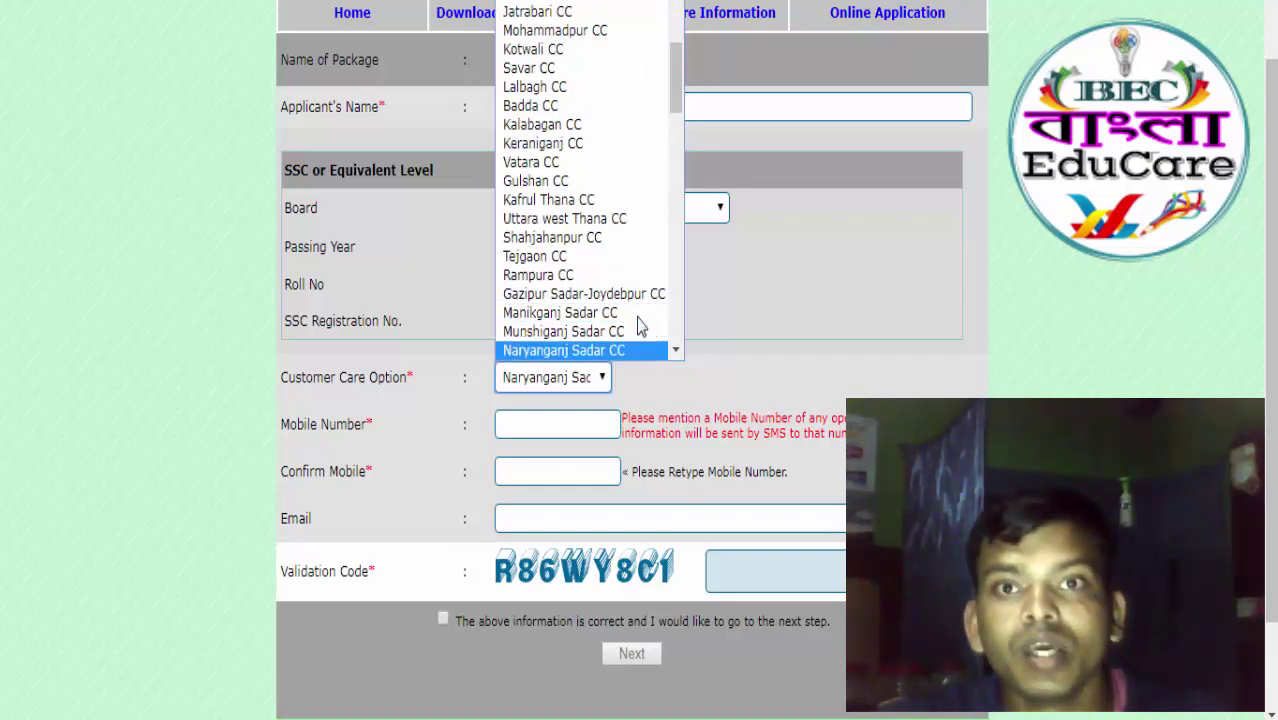
key(o)
key(n)
key(n)
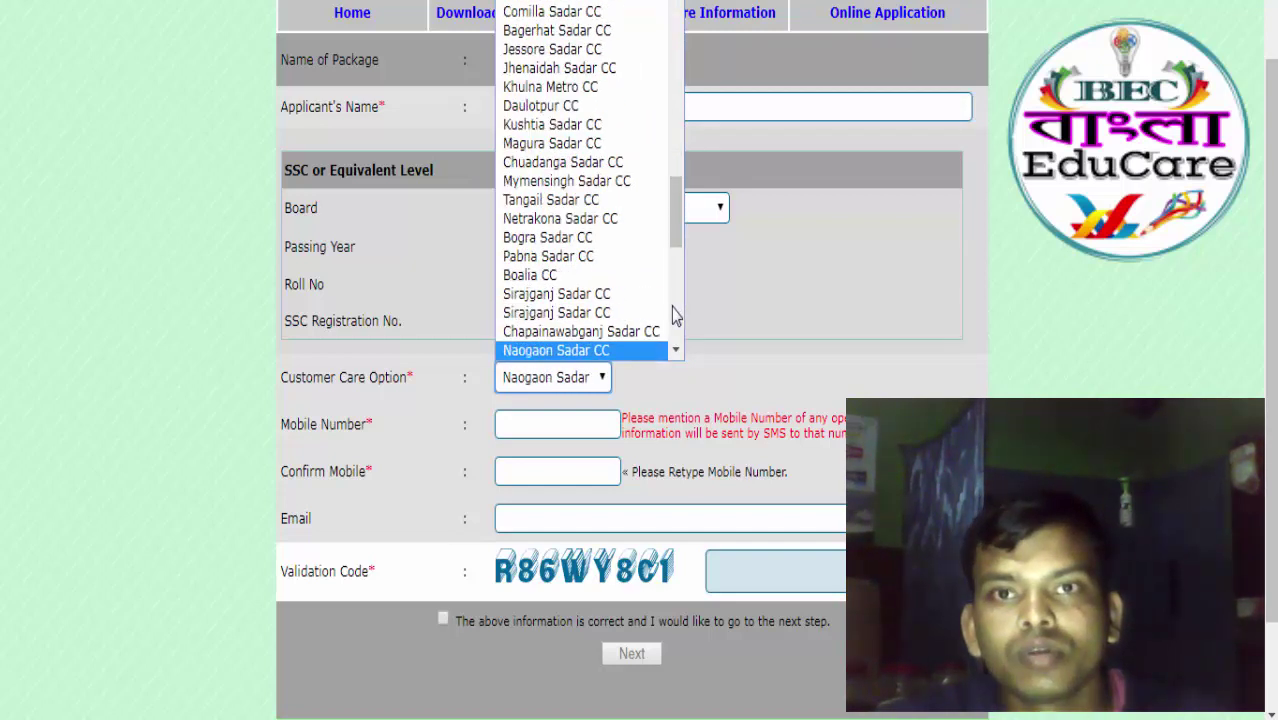
key(n)
key(n)
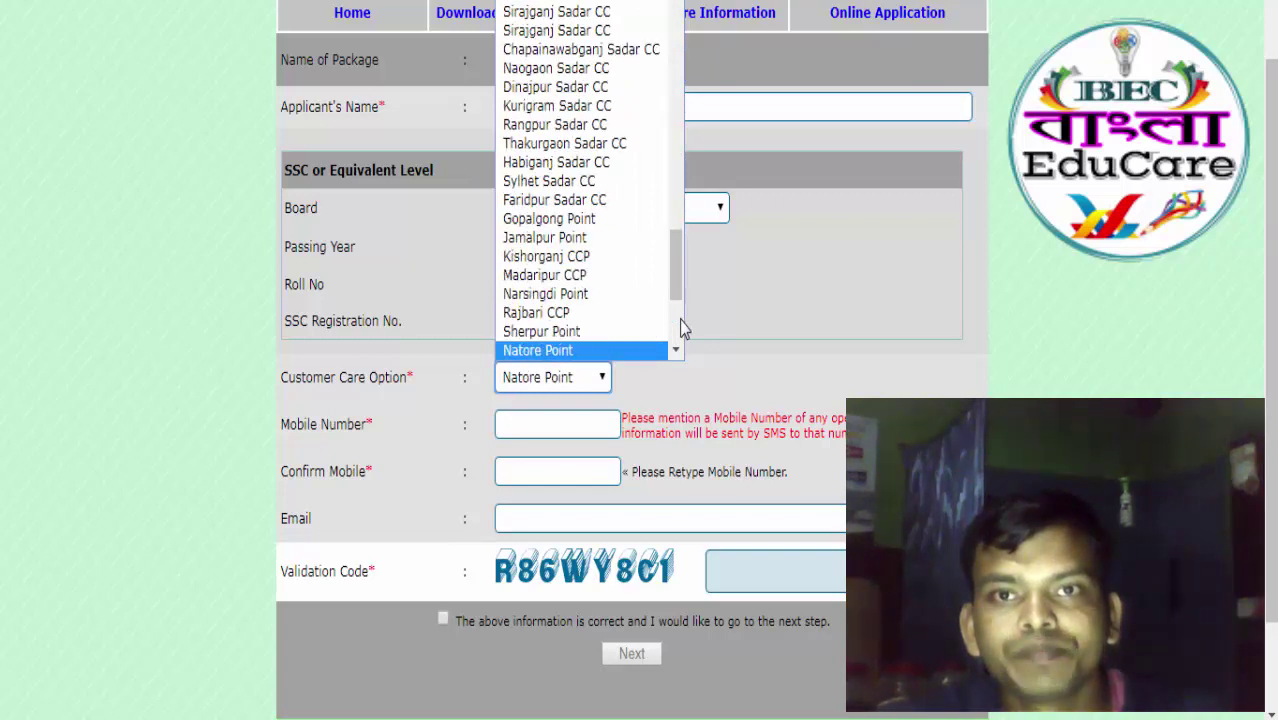
click(608, 352)
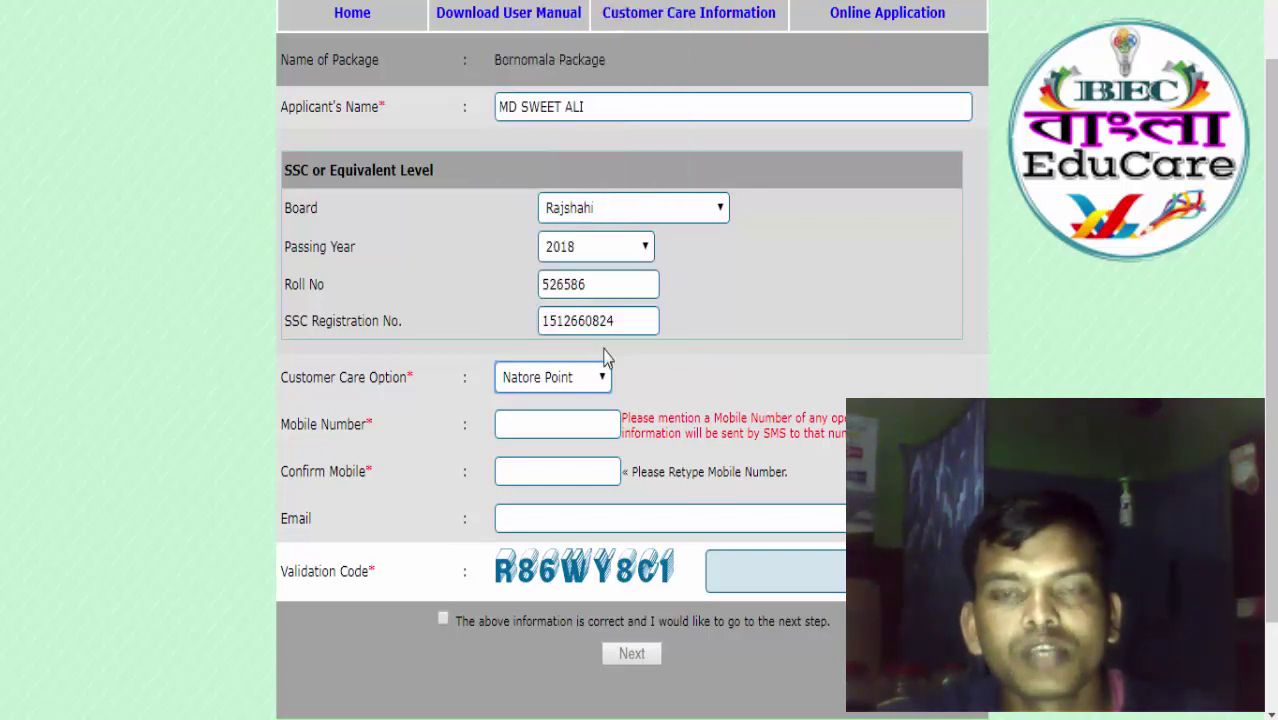
Enter the applicant's mobile number and retype it under Confirm Mobile.
click(551, 424)
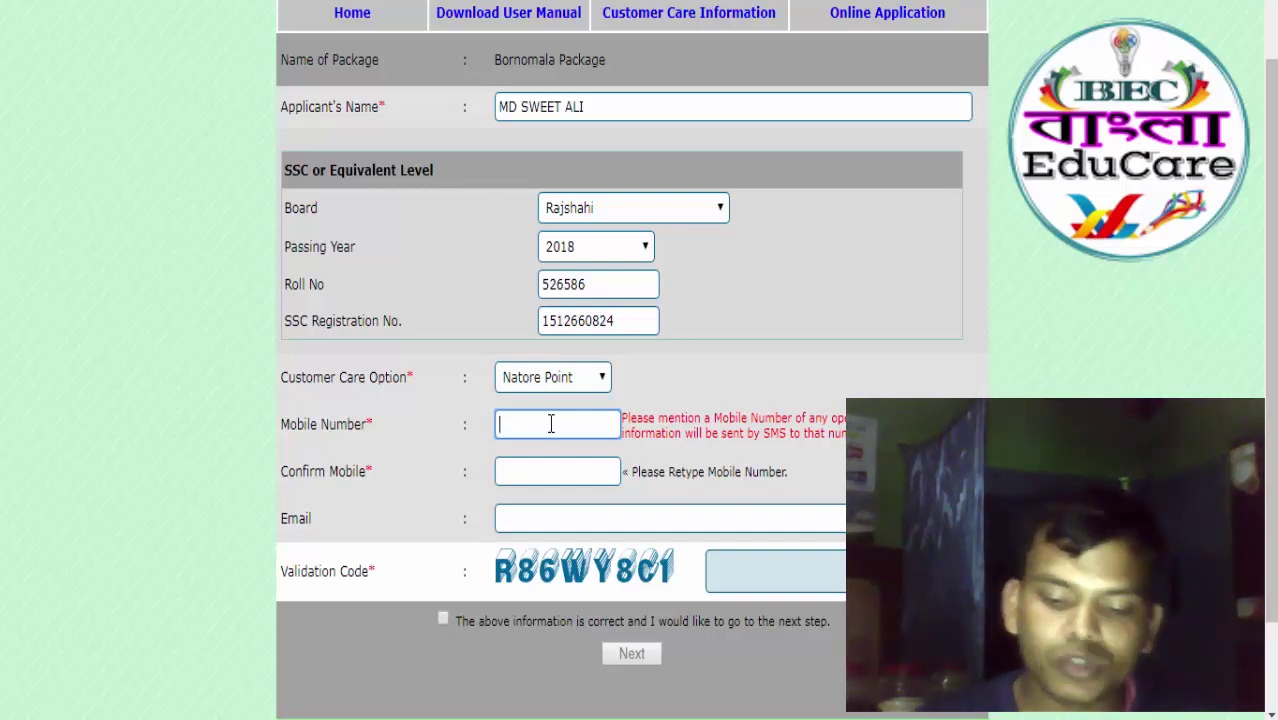
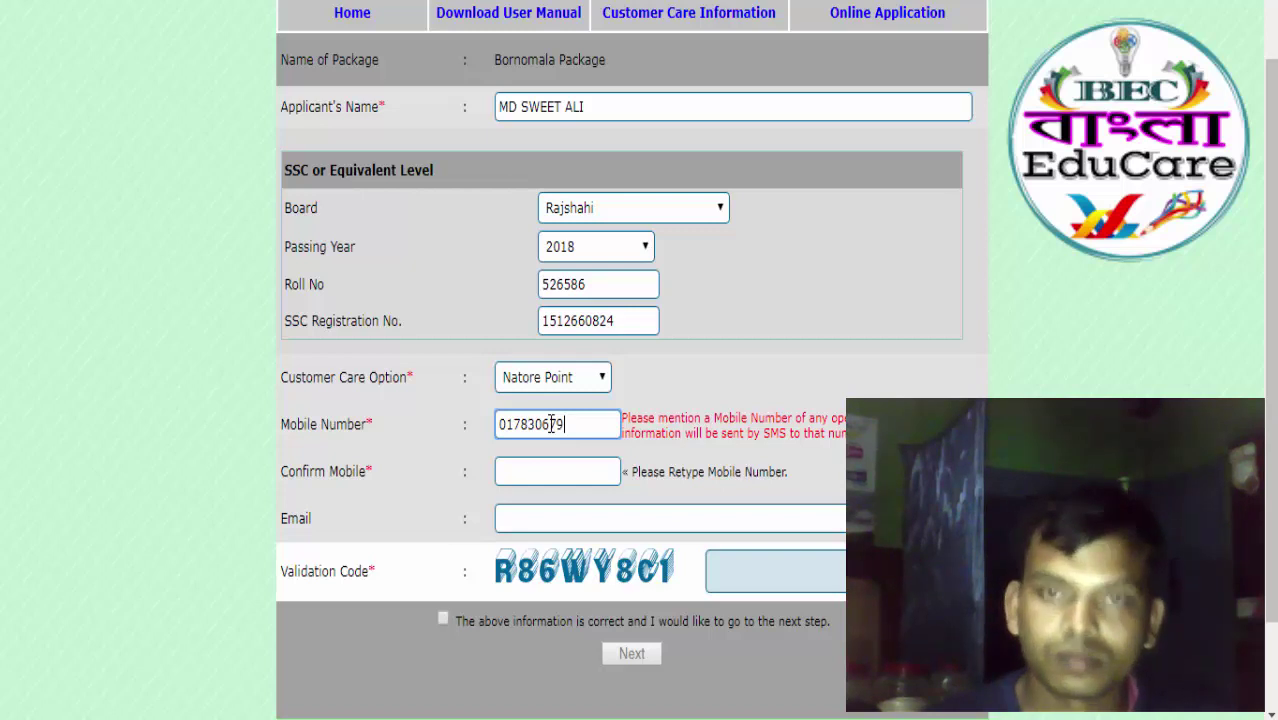
click(557, 472)
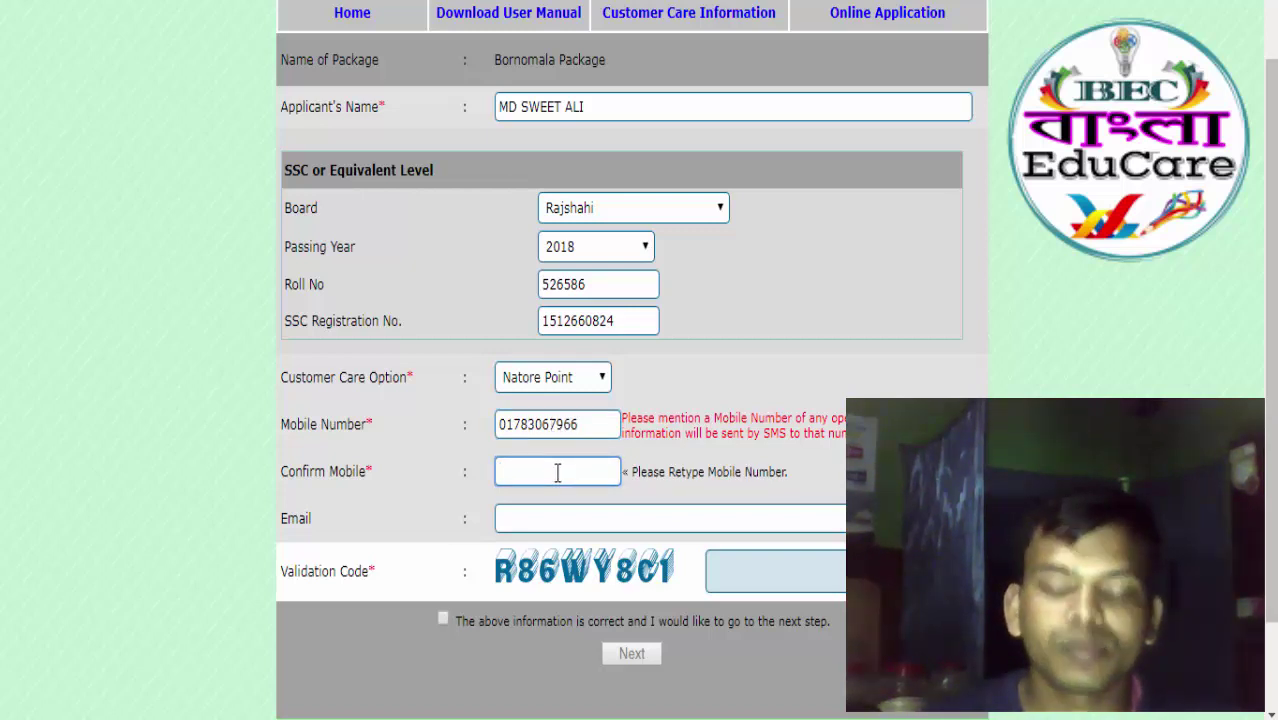
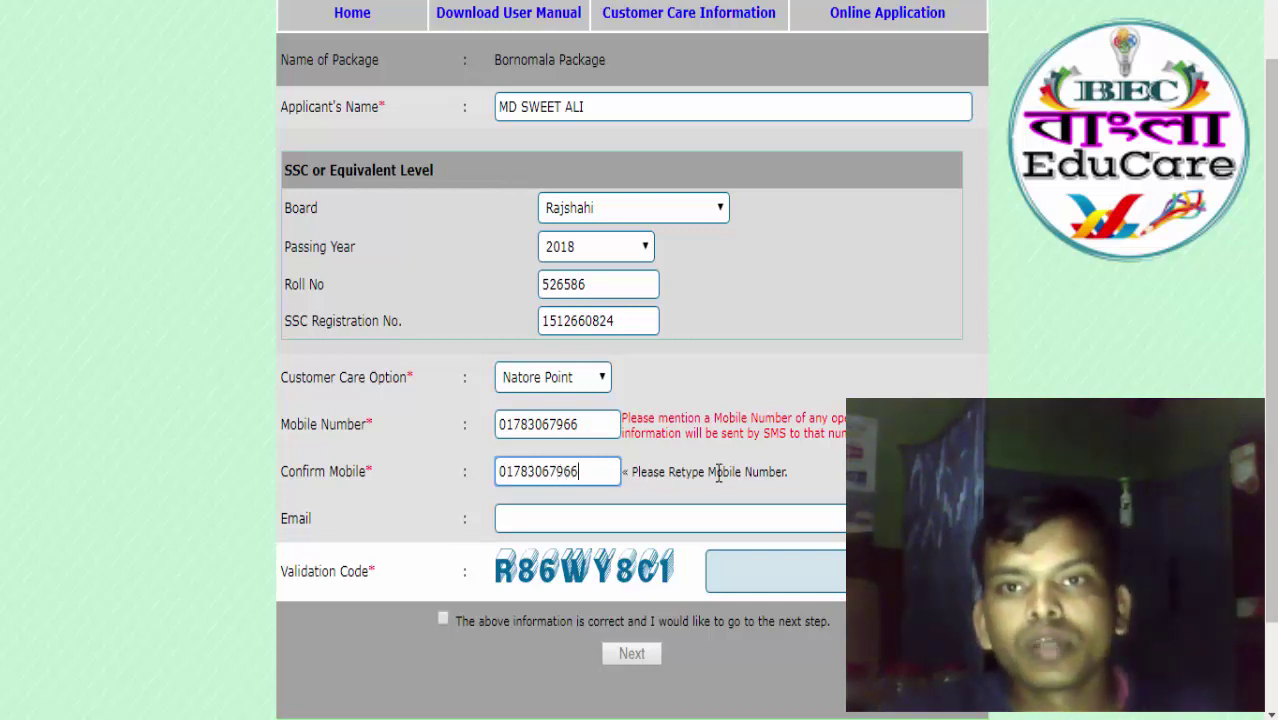
scroll(627, 421, down, 1)
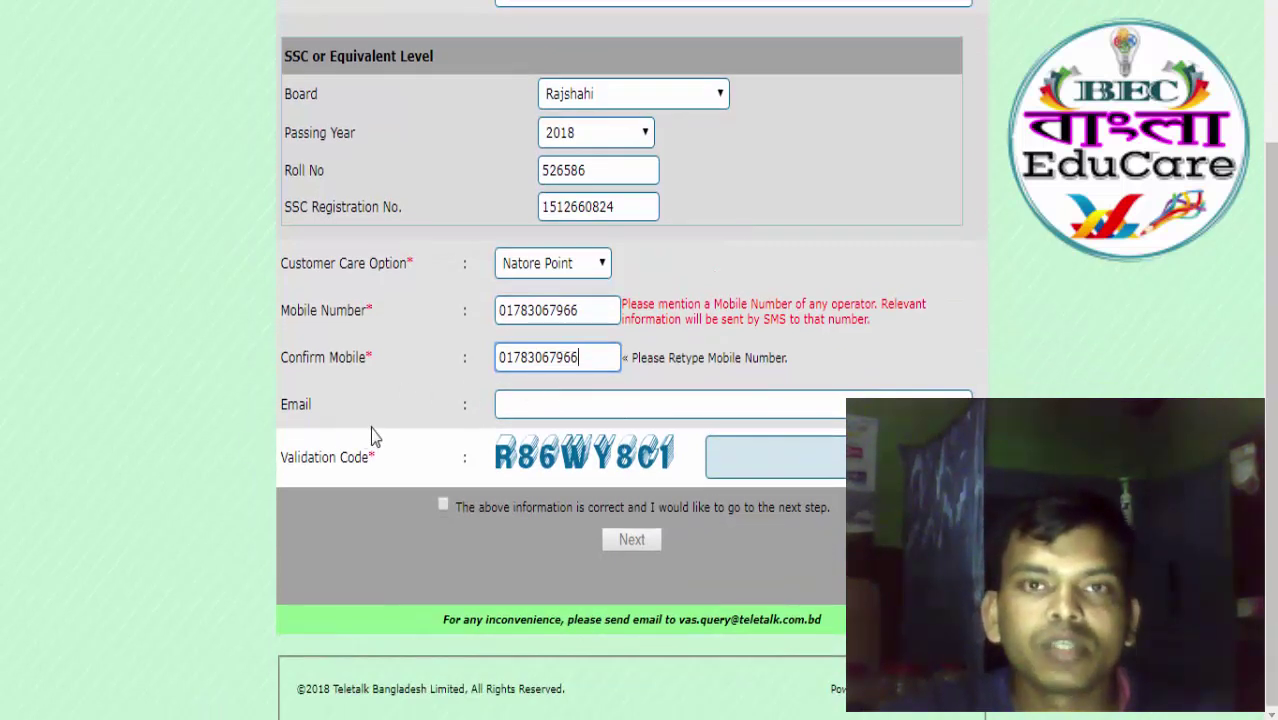
Fill in the applicant's Gmail address in the Email field.
click(553, 404)
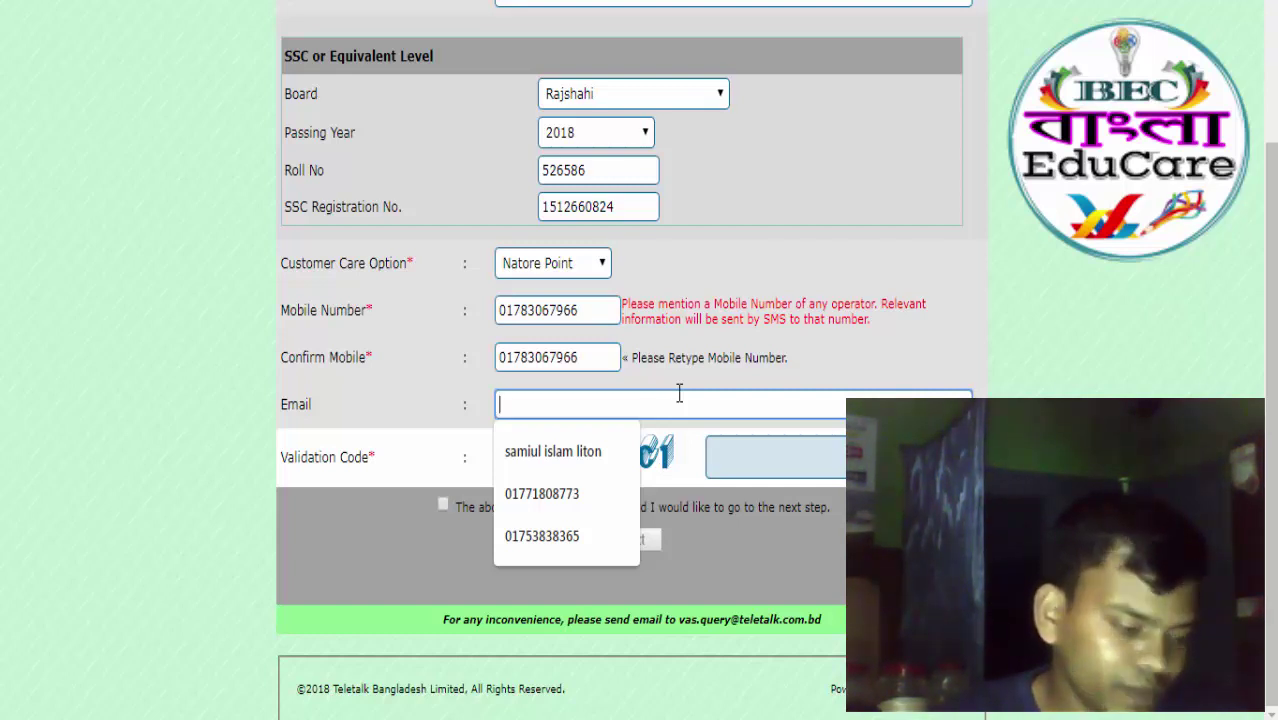
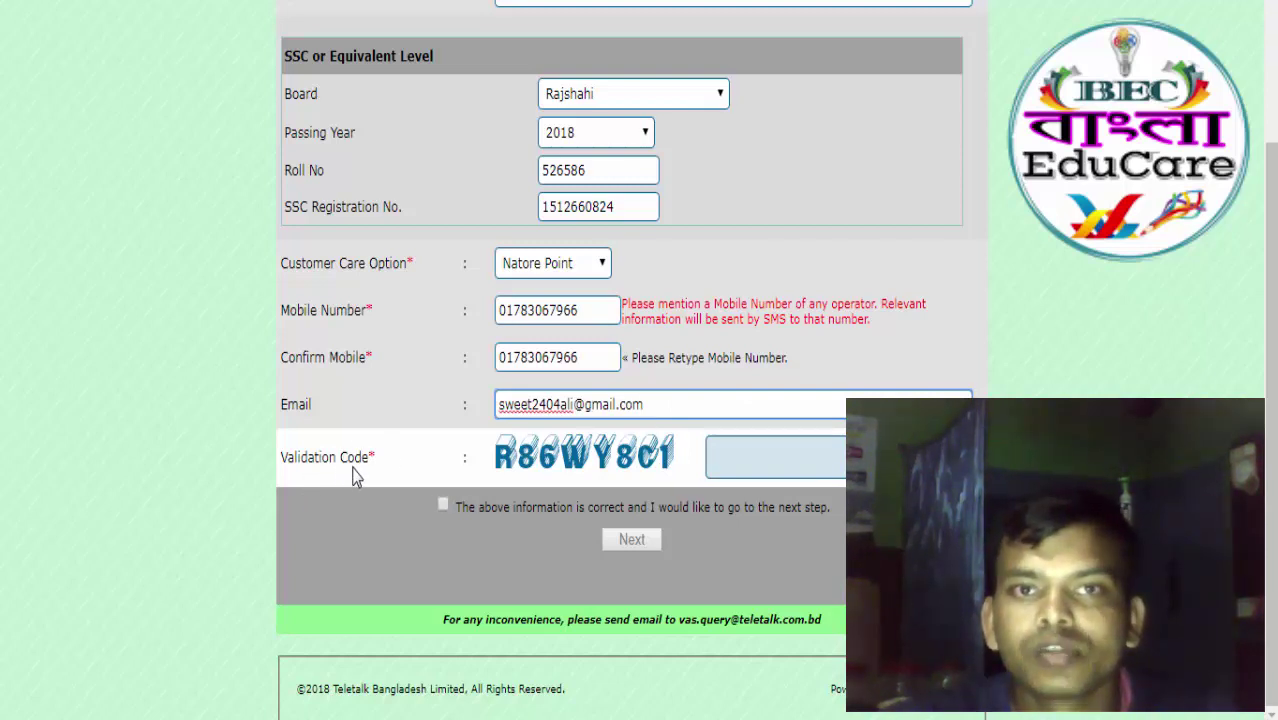
Type the captcha characters into the Validation Code box.
click(745, 458)
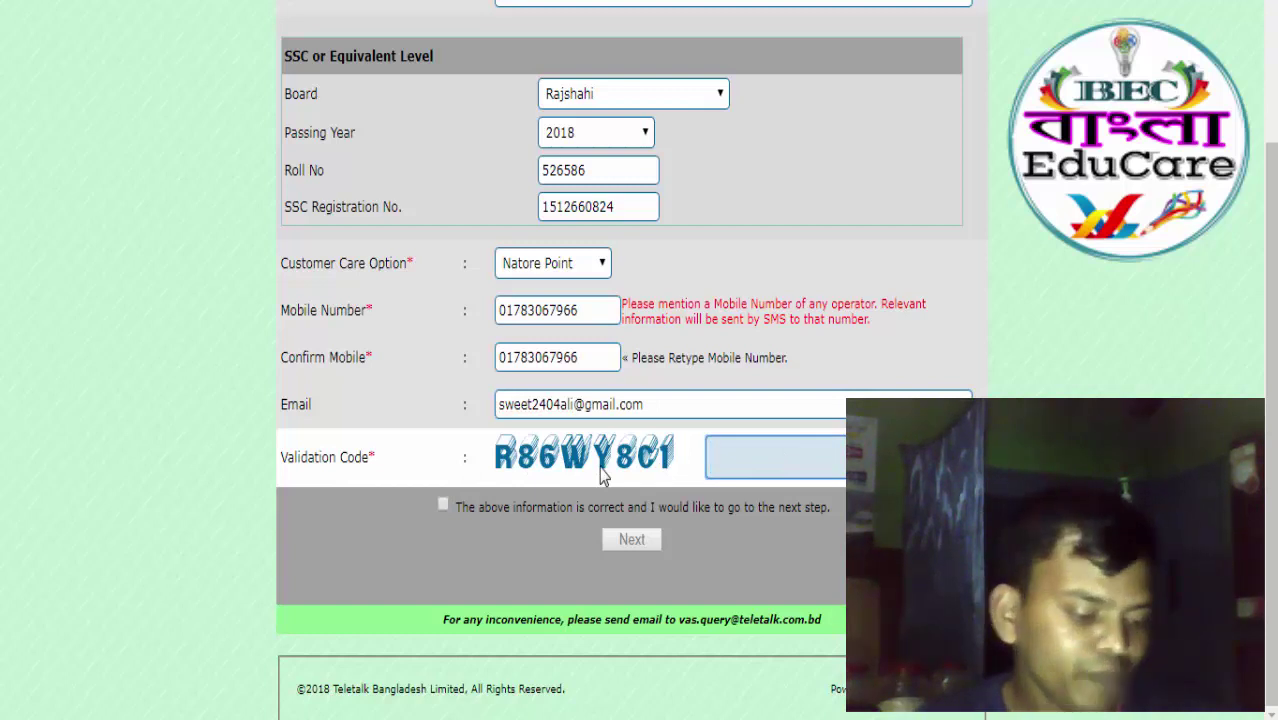
text(R)
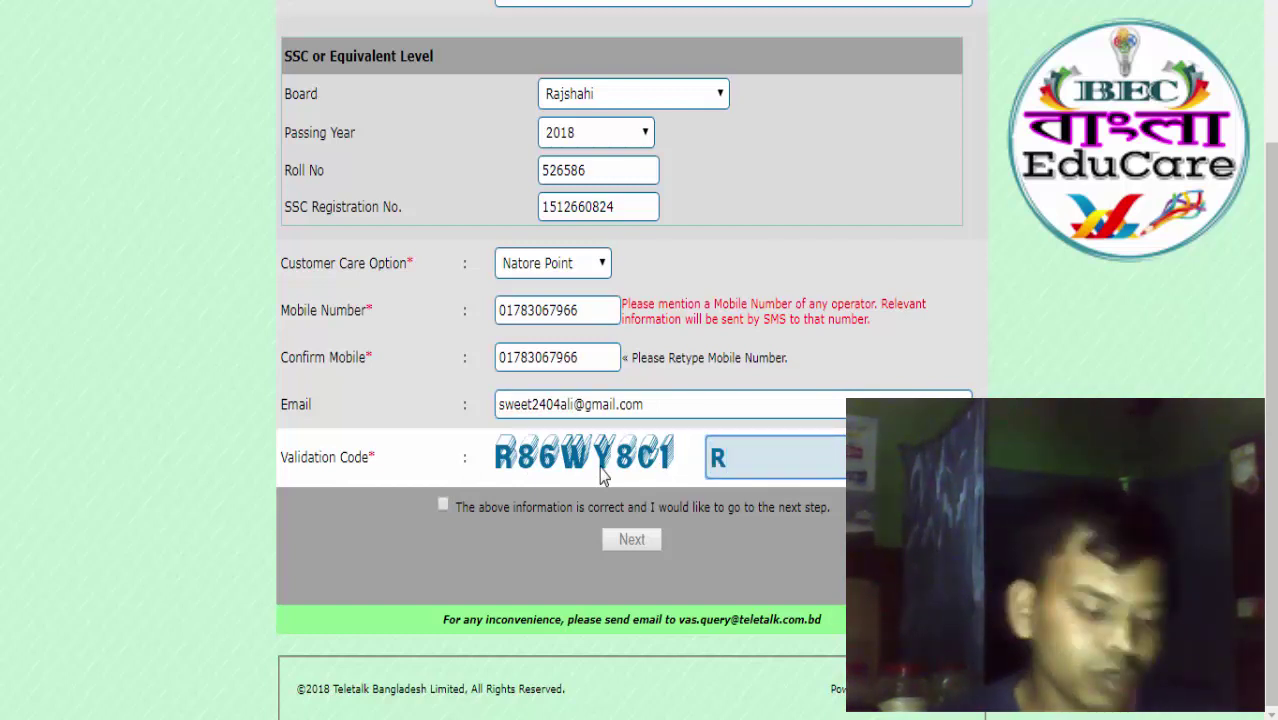
text(8)
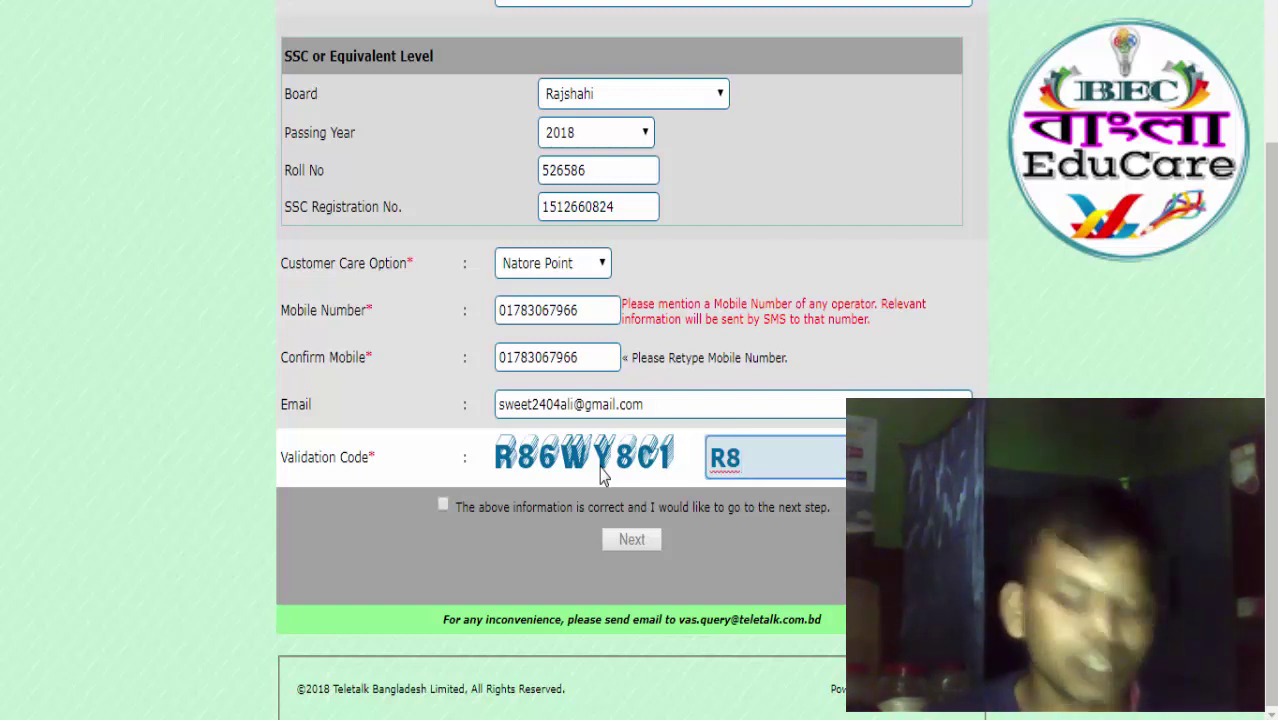
text(6)
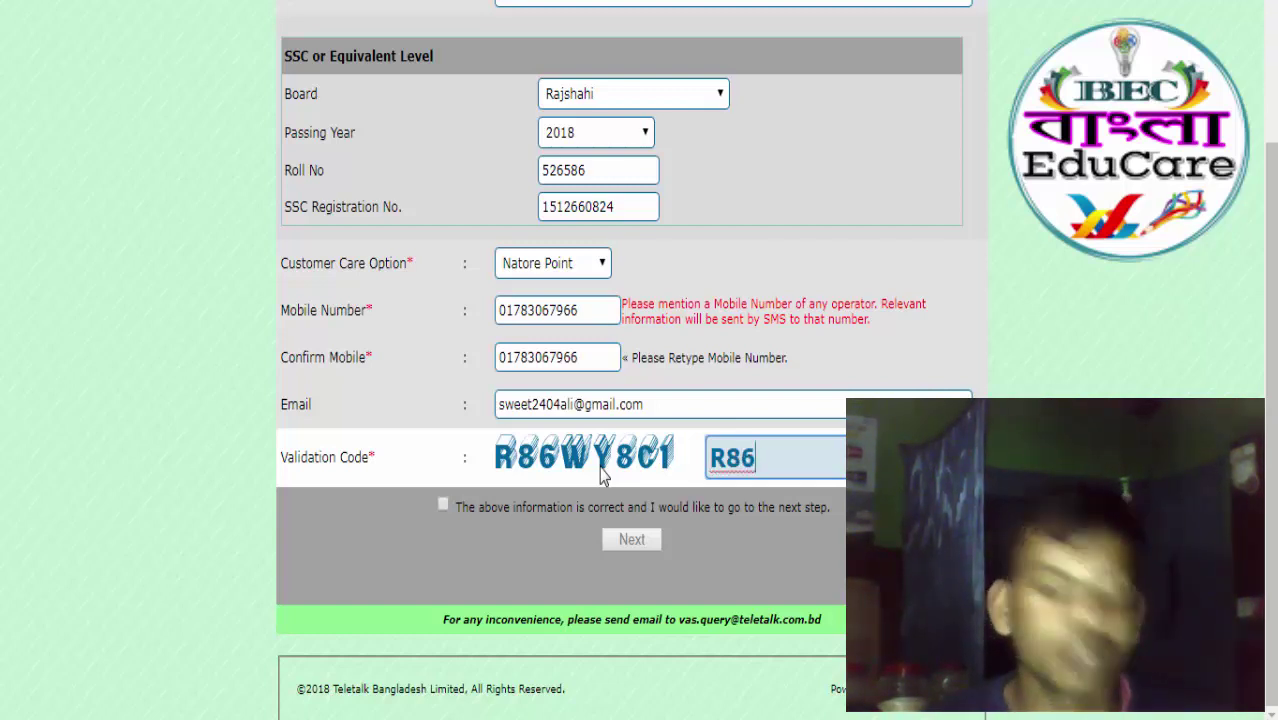
text(W)
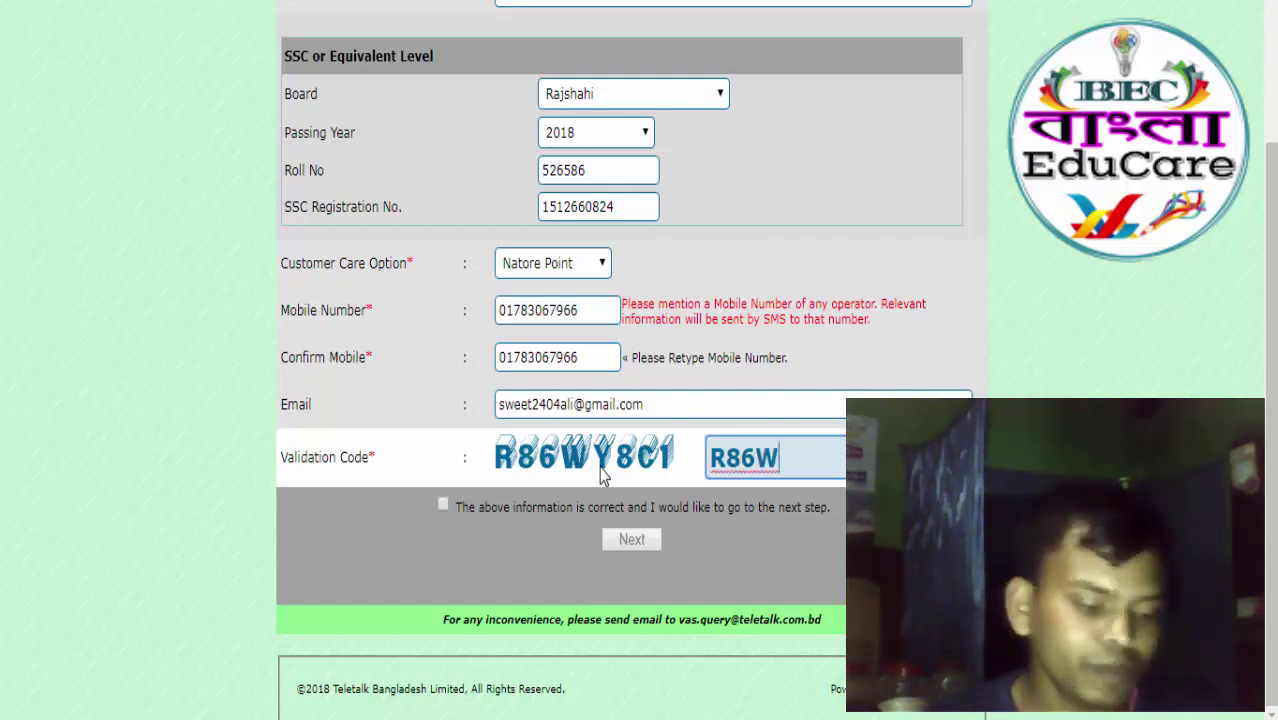
text(Y)
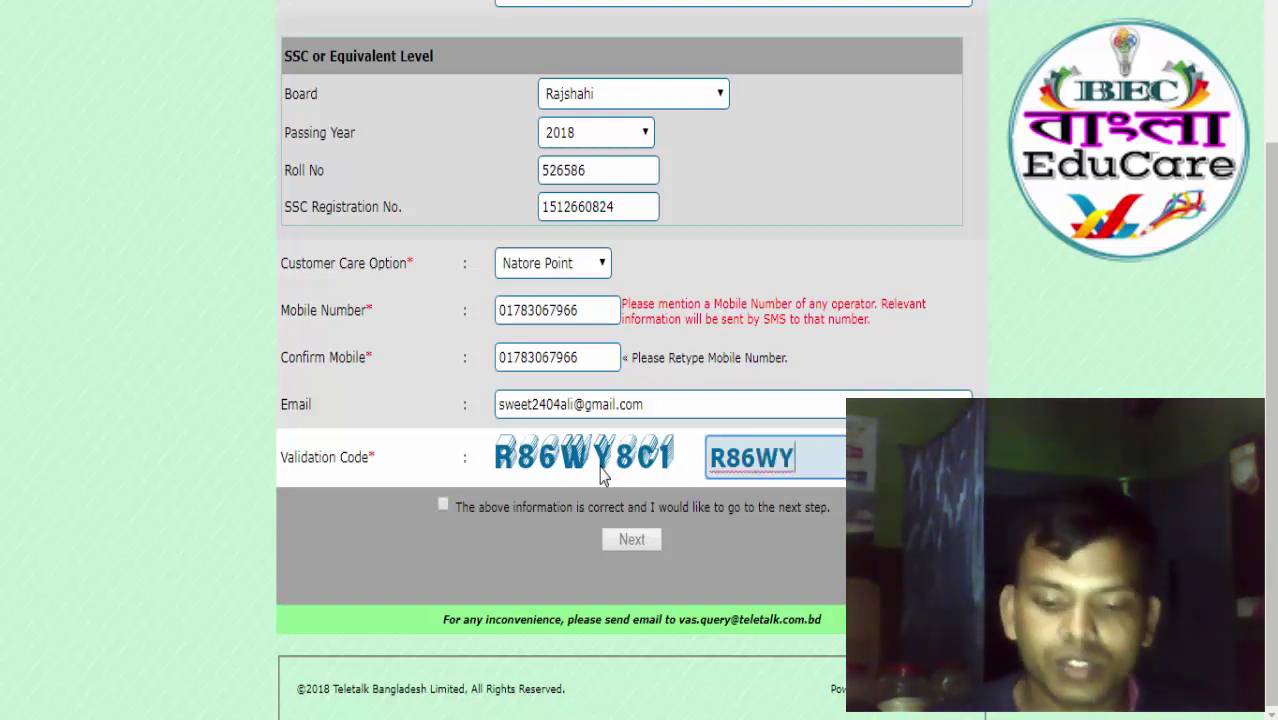
text(8)
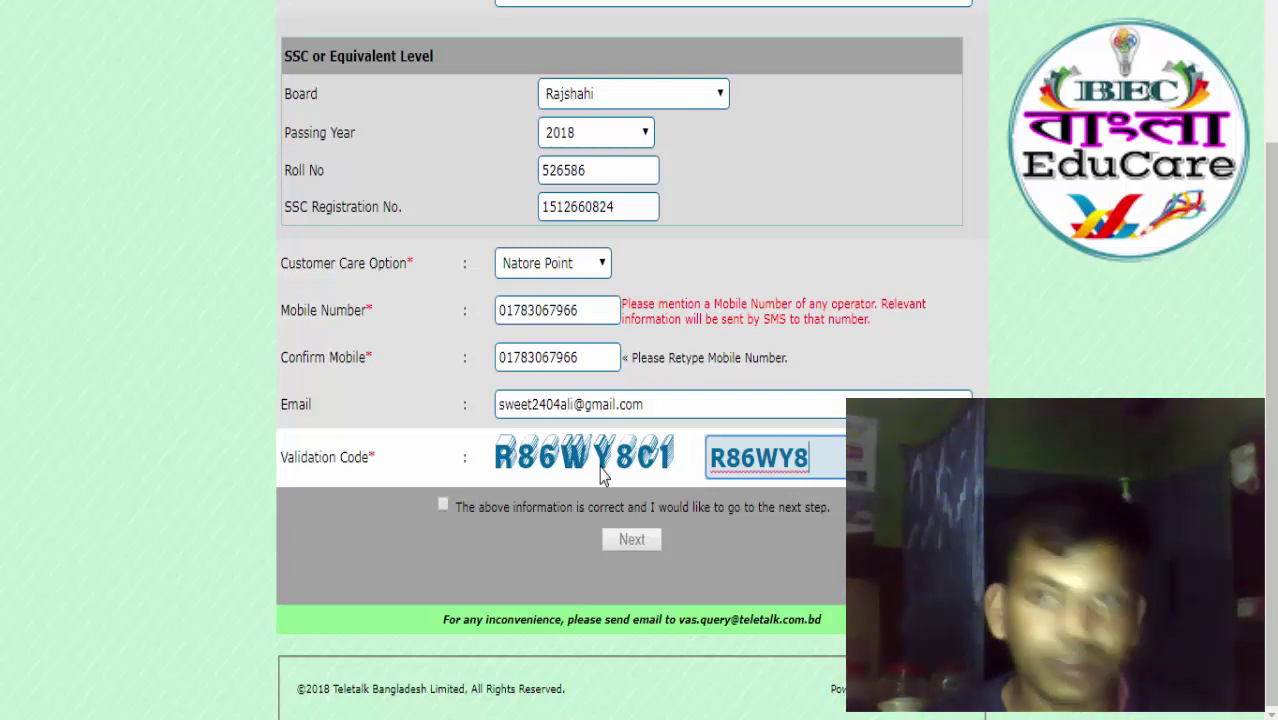
text(C)
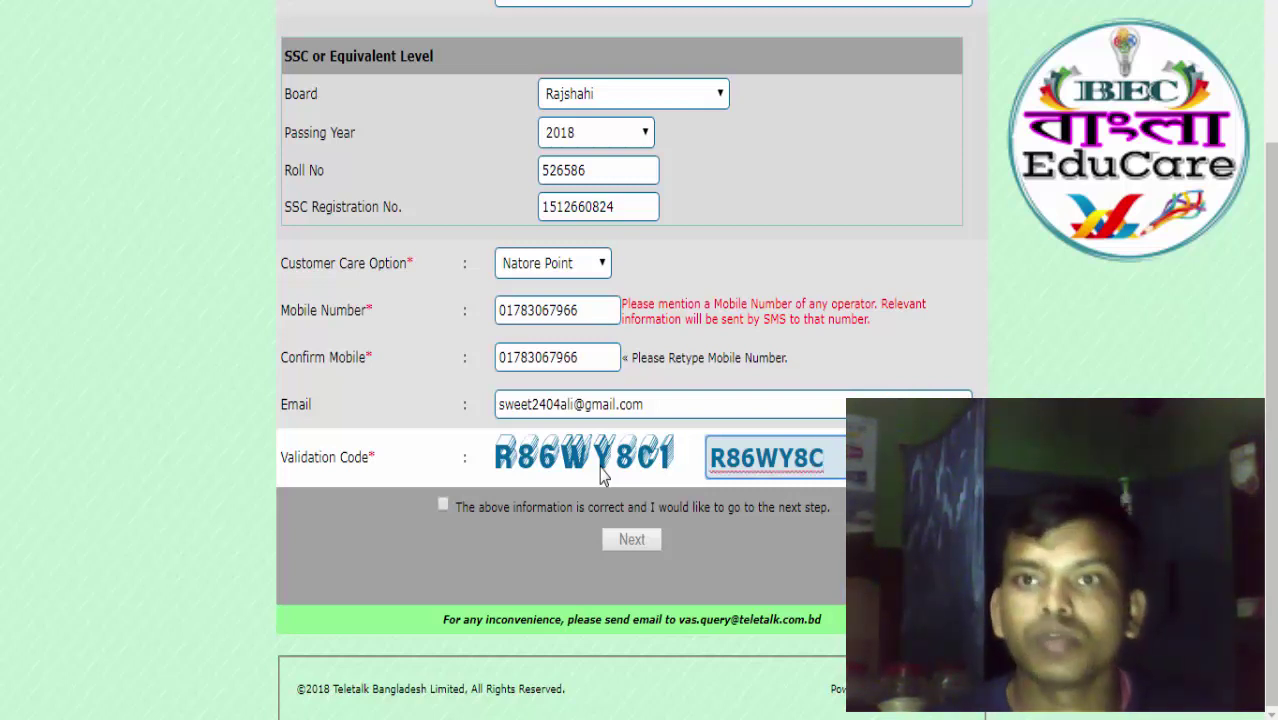
text(1)
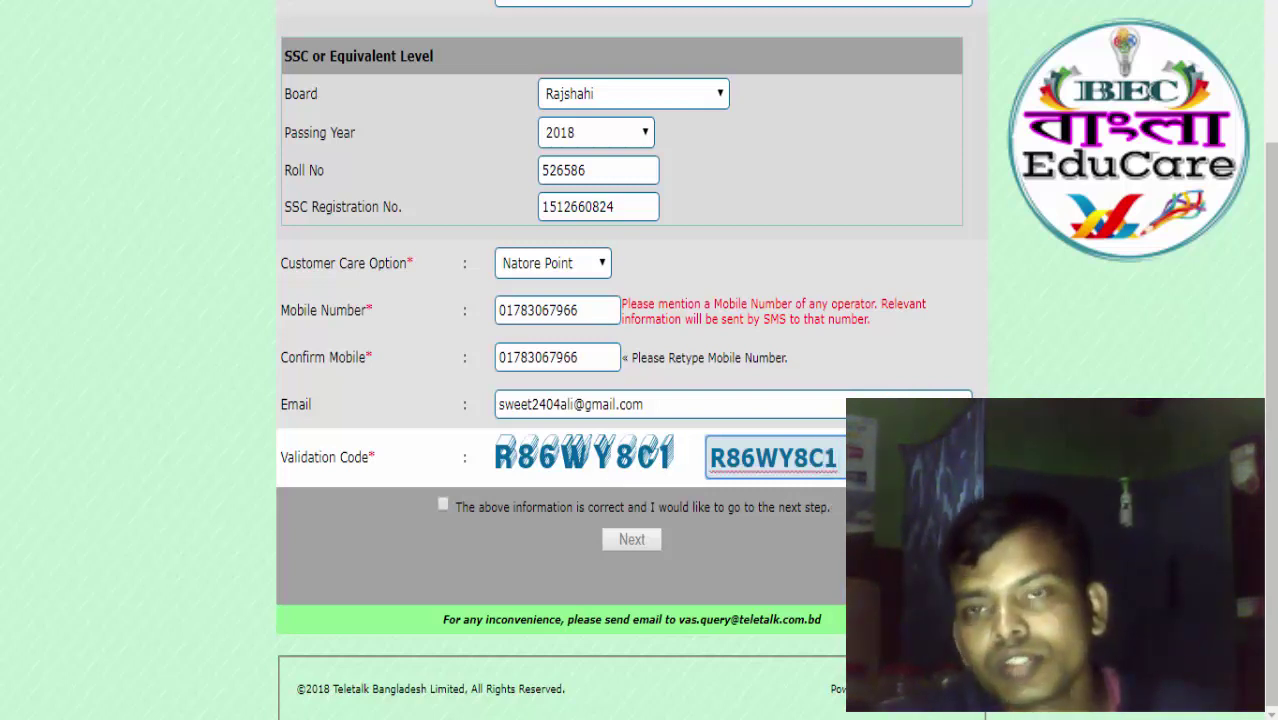
Tick 'The above information is correct' and proceed with Next.
click(442, 505)
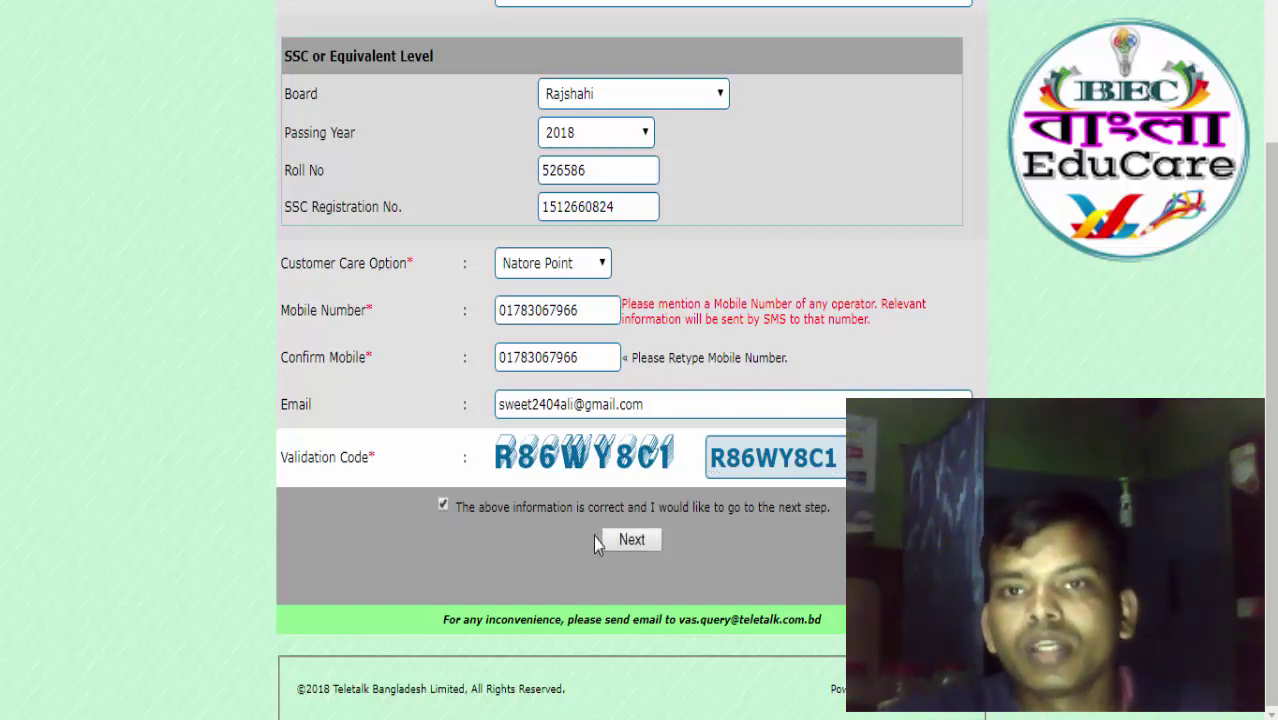
click(443, 506)
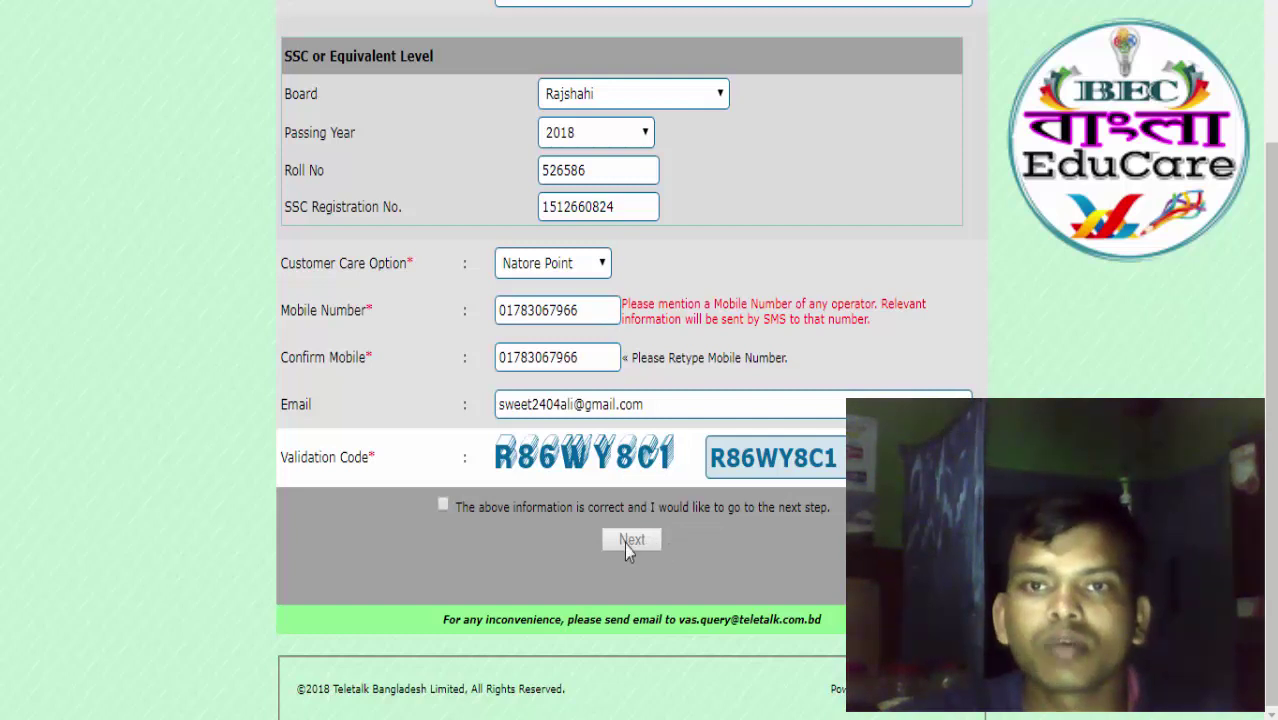
click(444, 506)
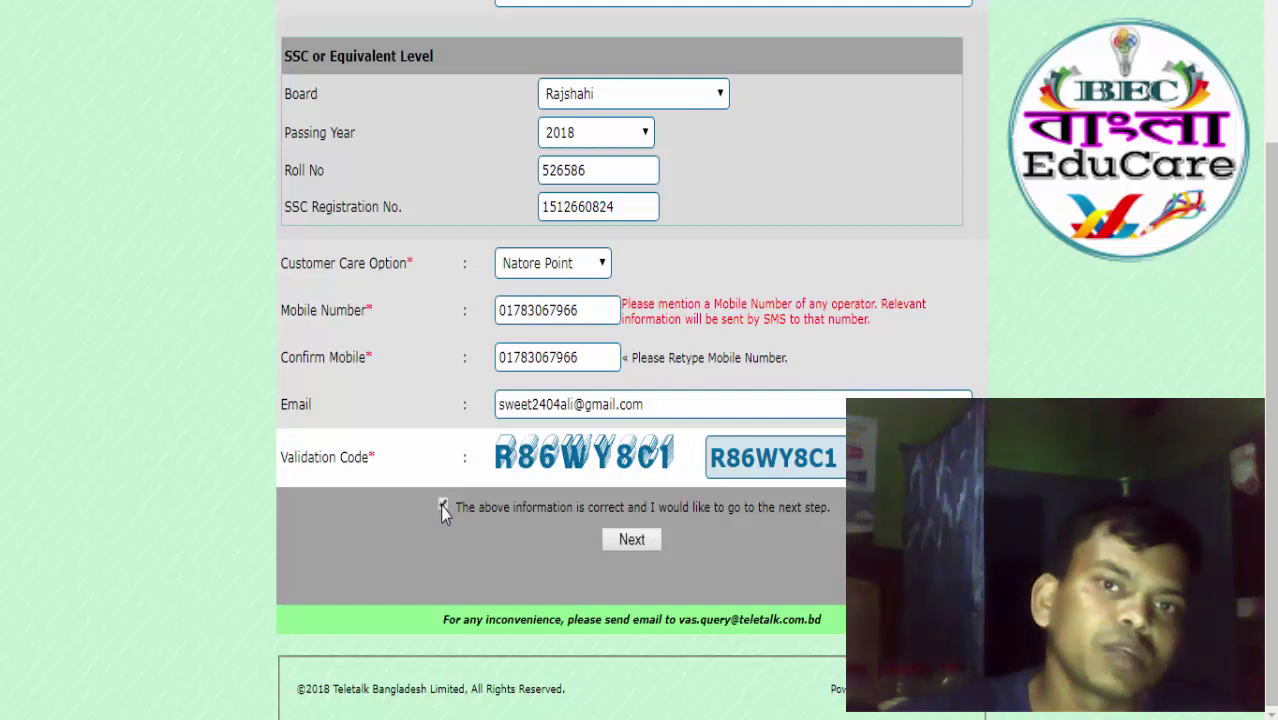
click(634, 541)
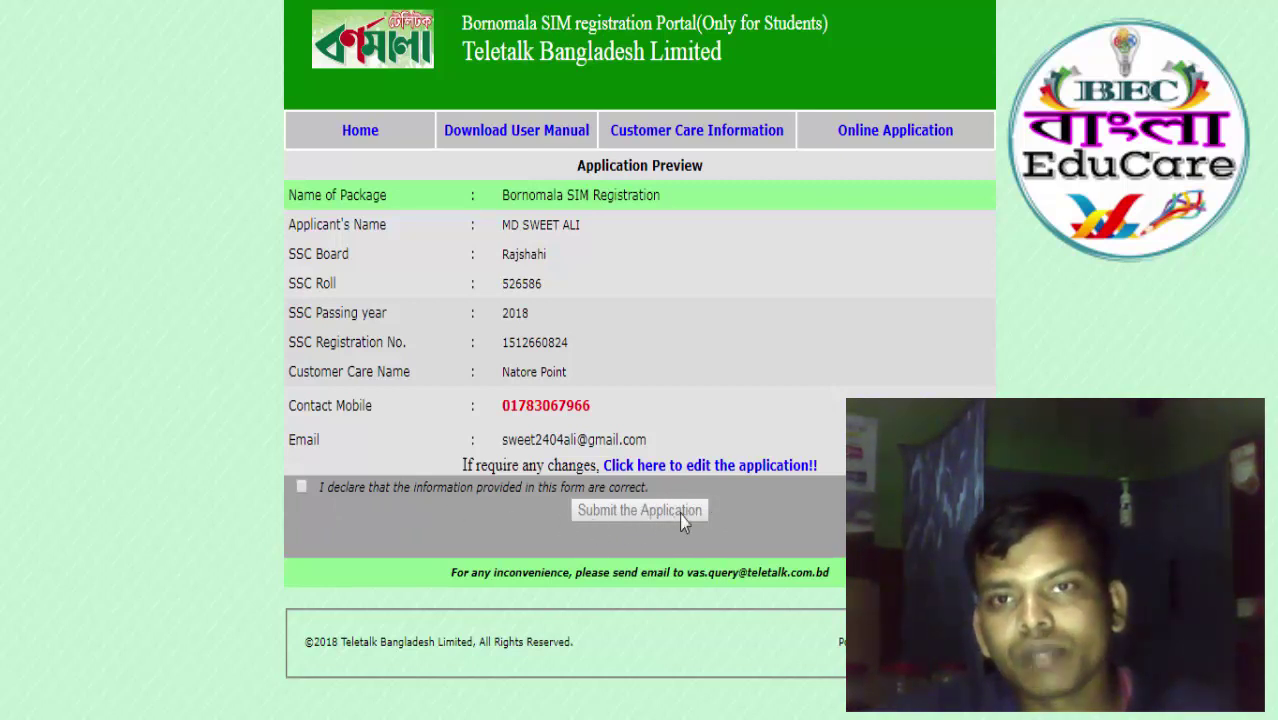
Tick the declaration that the information provided in this form is correct.
click(302, 488)
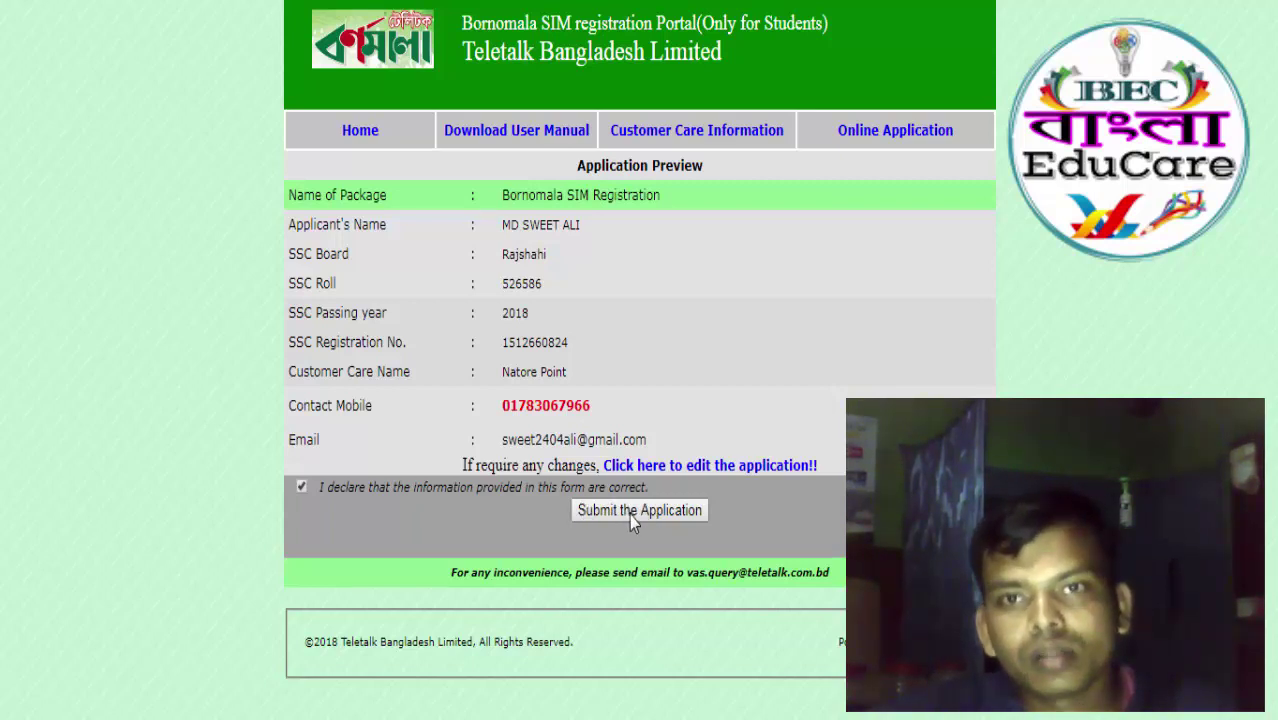
Press 'Submit the Application' to send the Bornomala SIM application.
click(630, 520)
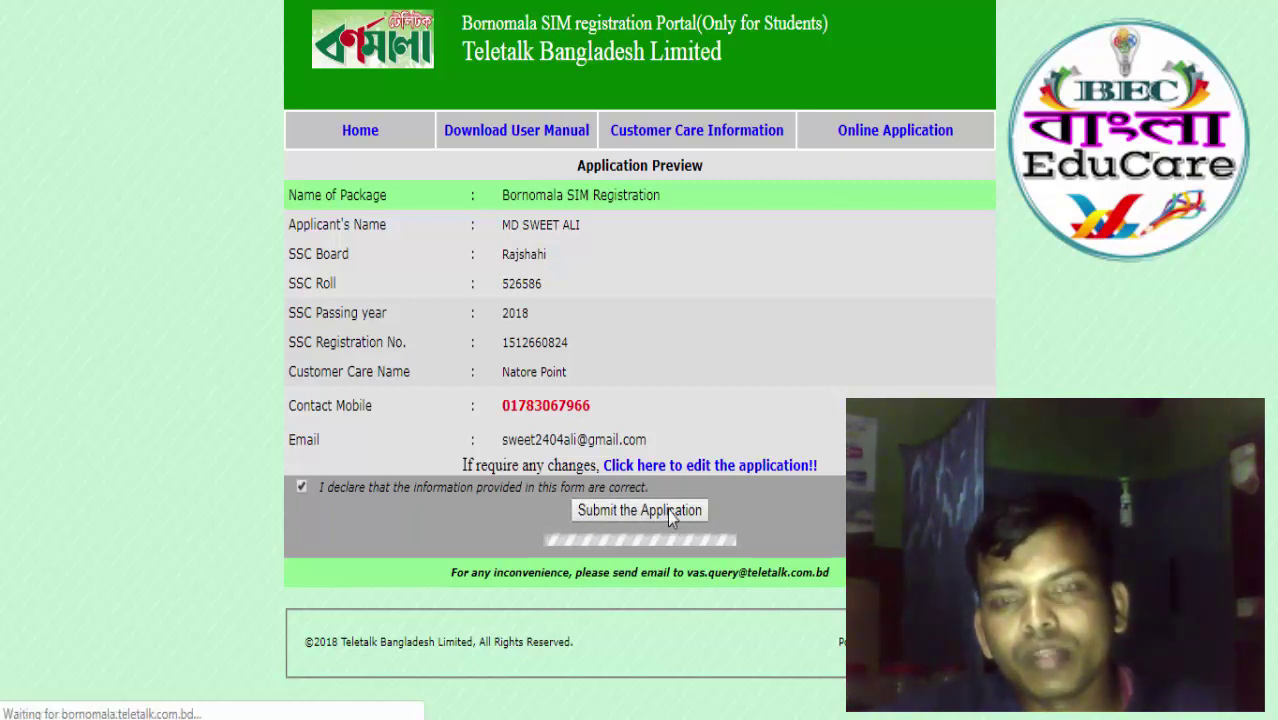